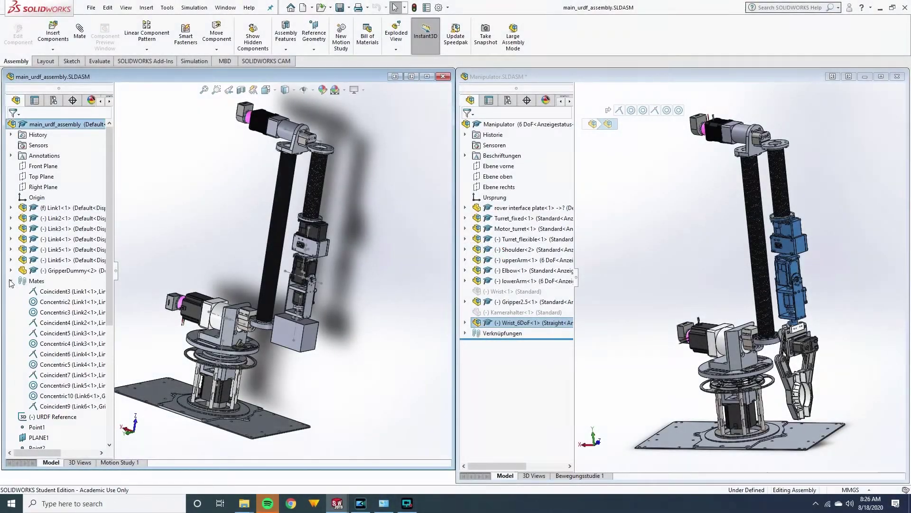
pyautogui.click(10, 281)
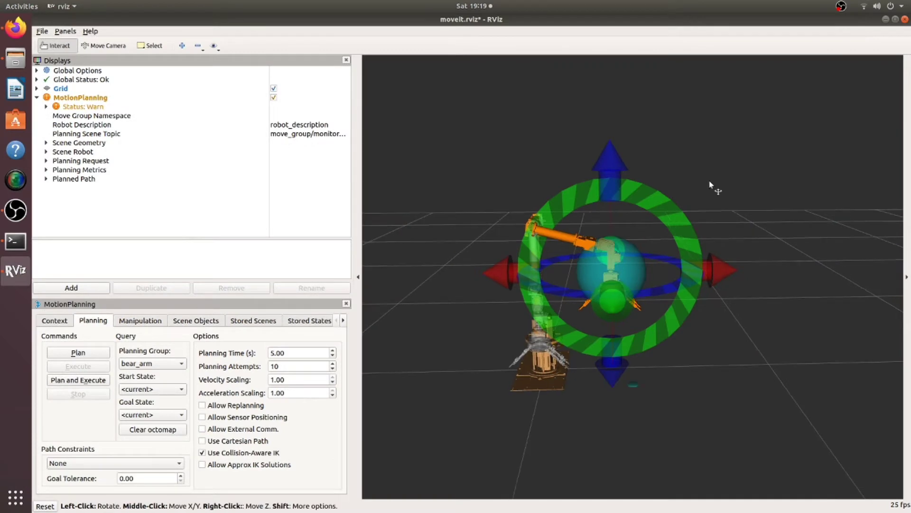
# In RViz, view the arm's goal pose from several angles and plan a motion for the bear_arm planning group
pyautogui.moveTo(711, 185); pyautogui.dragTo(673, 291)
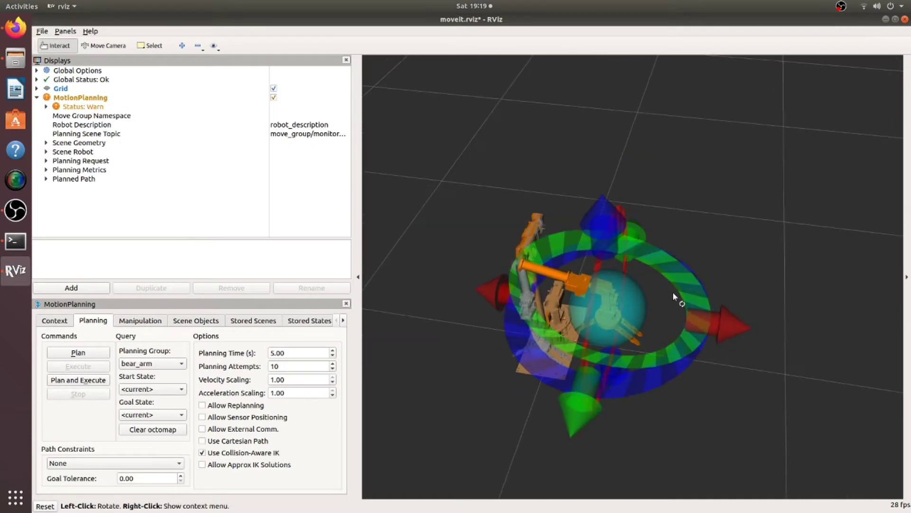
pyautogui.moveTo(545, 402); pyautogui.dragTo(565, 363)
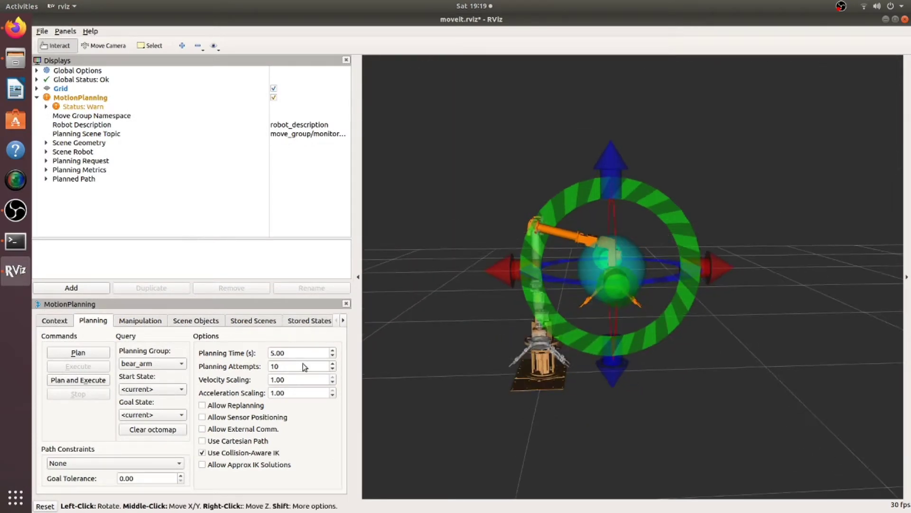
pyautogui.click(72, 355)
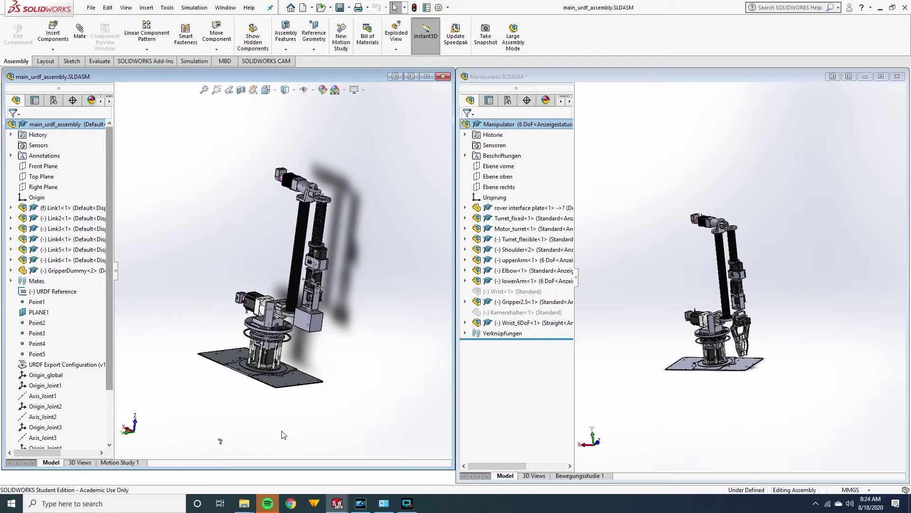
# In SolidWorks, examine the robot arm in main_urdf_assembly, from the base plate up to the elbow and gripper dummy
pyautogui.scroll(-3, 282, 431)
pyautogui.scroll(4, 331, 175)
pyautogui.scroll(-4, 340, 93)
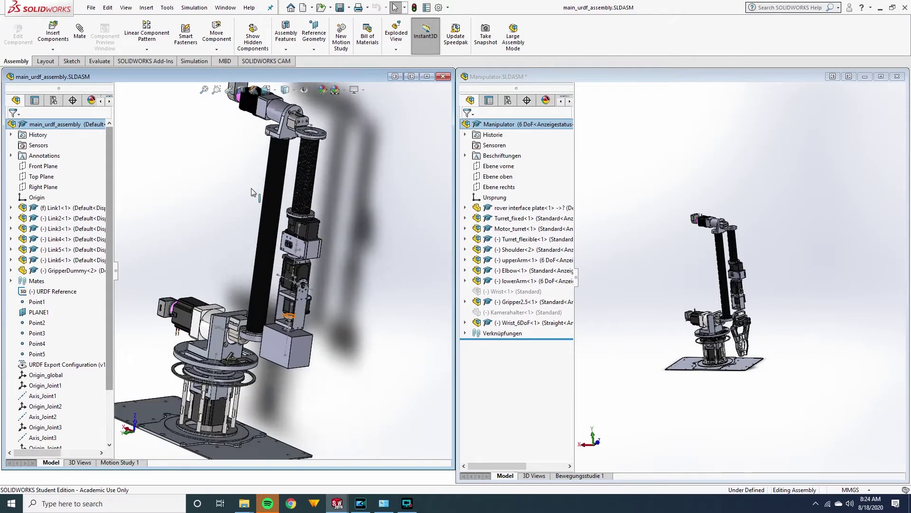
pyautogui.moveTo(249, 219); pyautogui.dragTo(261, 220, button='middle')
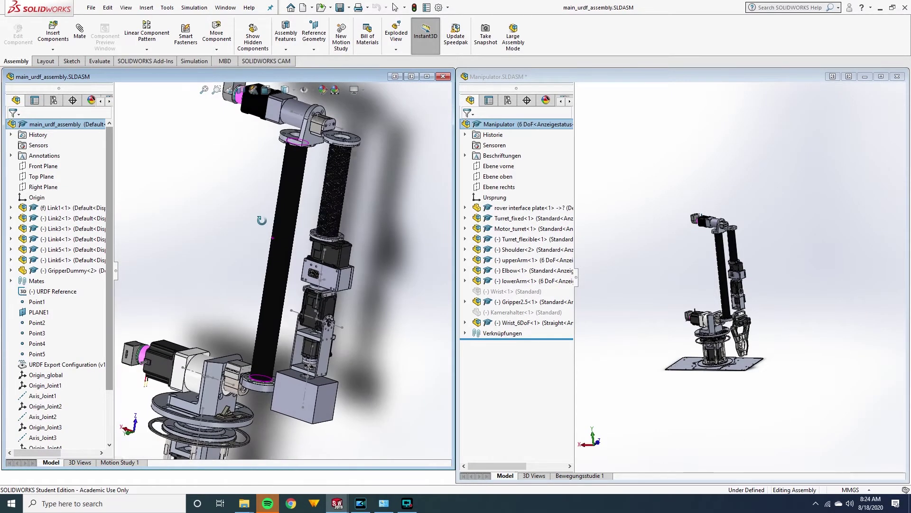
pyautogui.scroll(3, 261, 221)
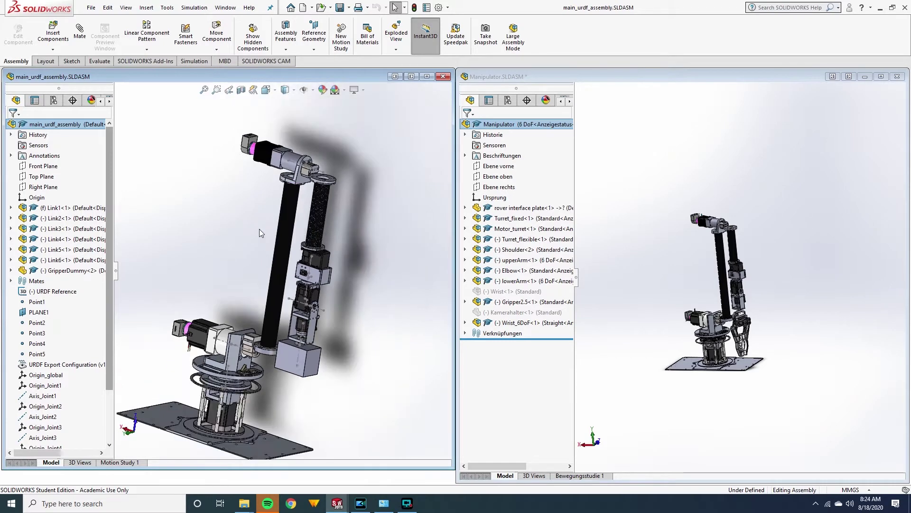
pyautogui.scroll(1, 260, 232)
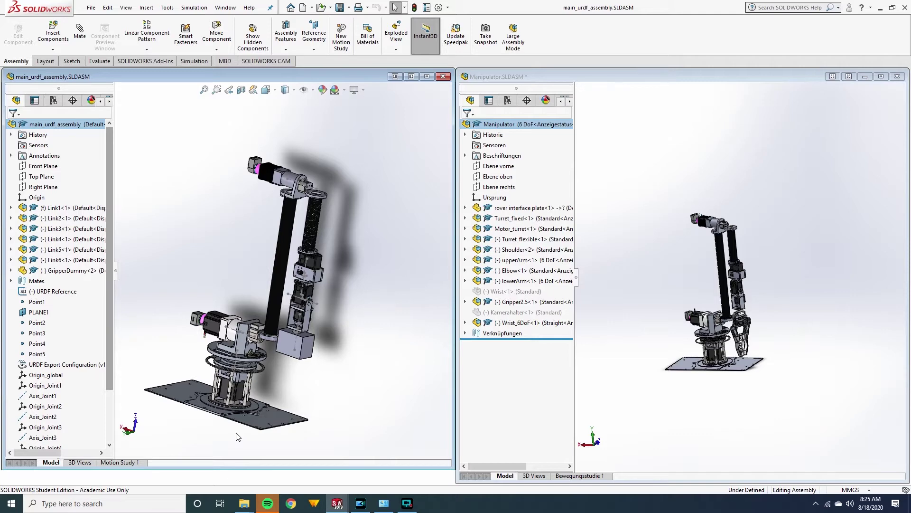
pyautogui.scroll(-2, 285, 288)
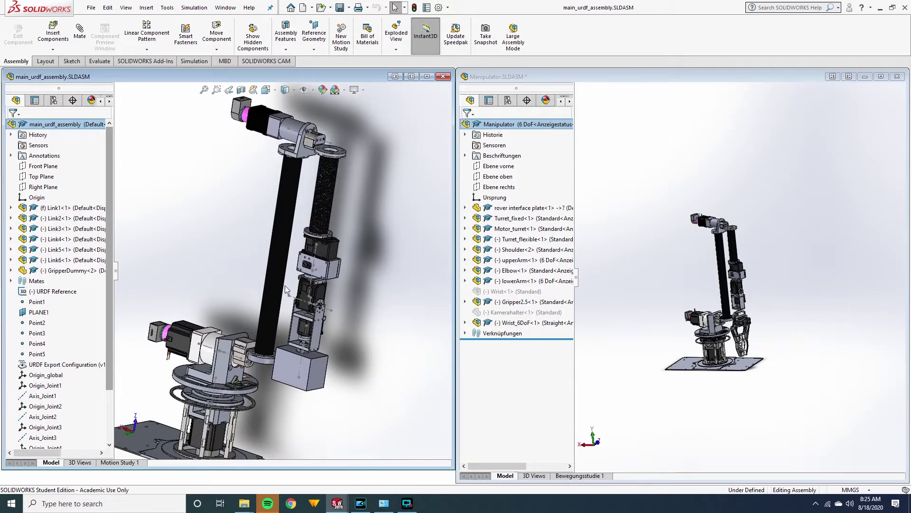
pyautogui.scroll(3, 285, 286)
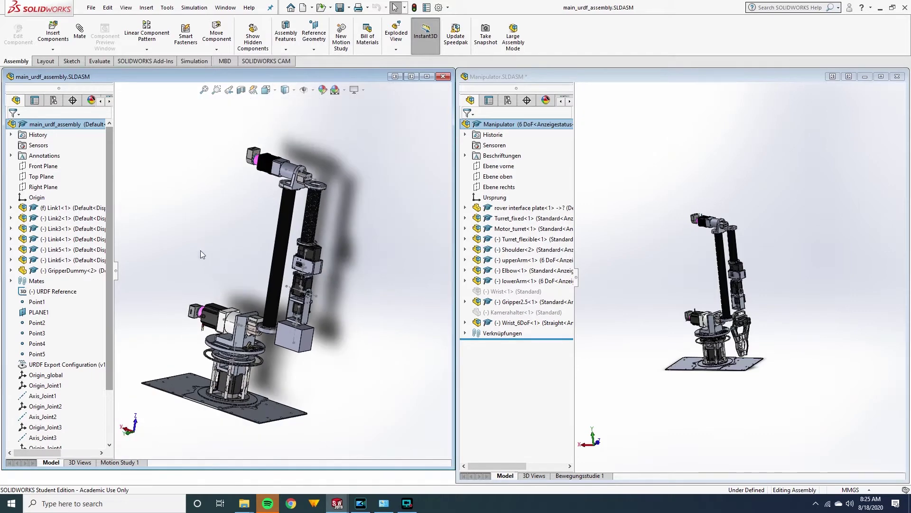
# Locate the Export as URDF command for main_urdf_assembly without running it, and look over the arm again
pyautogui.click(91, 8)
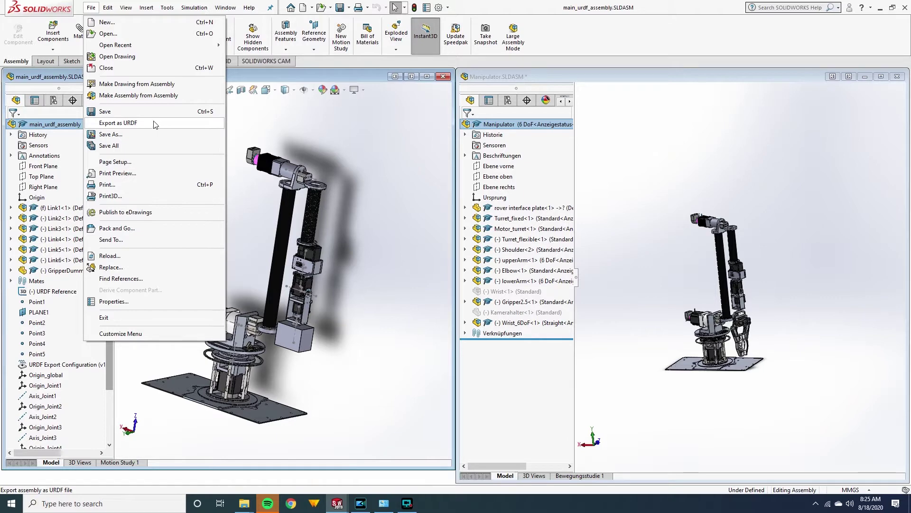
pyautogui.click(285, 107)
pyautogui.scroll(-2, 286, 281)
pyautogui.scroll(3, 285, 288)
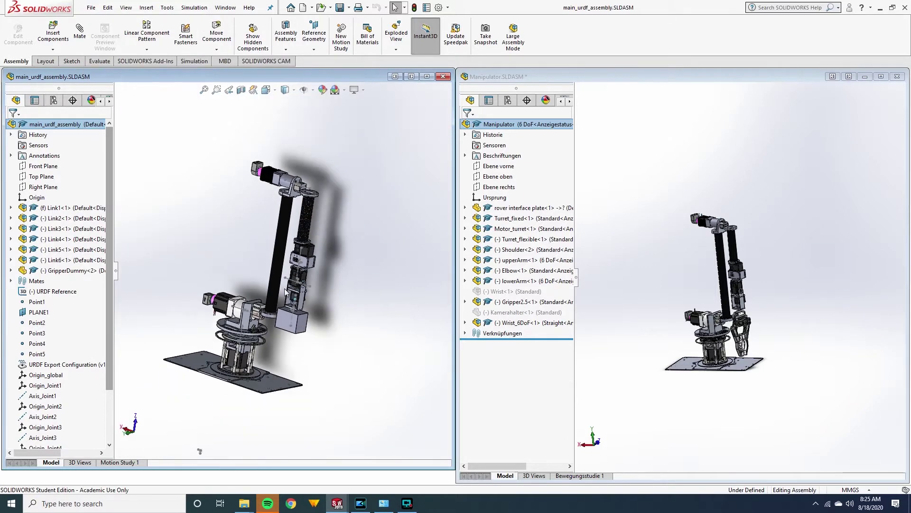
pyautogui.scroll(-2, 285, 292)
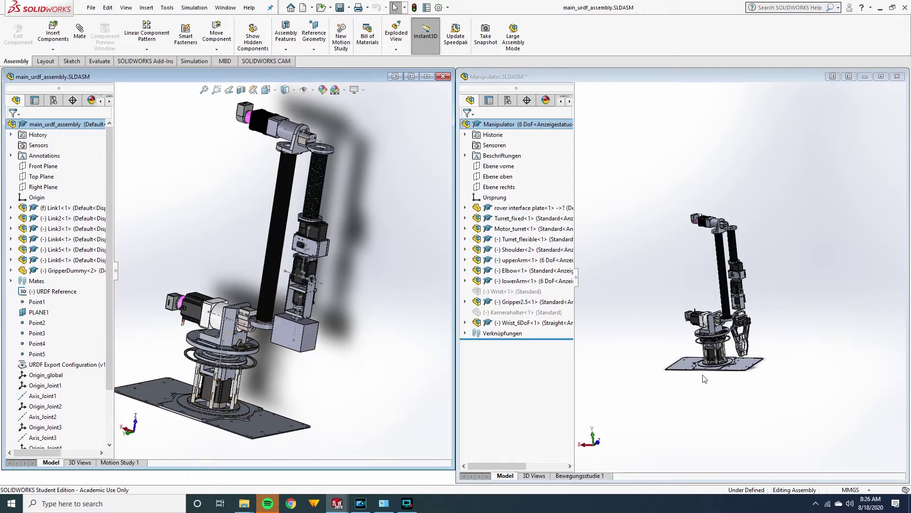
# Fit the Manipulator assembly in view and highlight the rover interface plate, Turret_fixed, Motor_turret, Turret_flexible and Shoulder one after another
pyautogui.scroll(1, 748, 325)
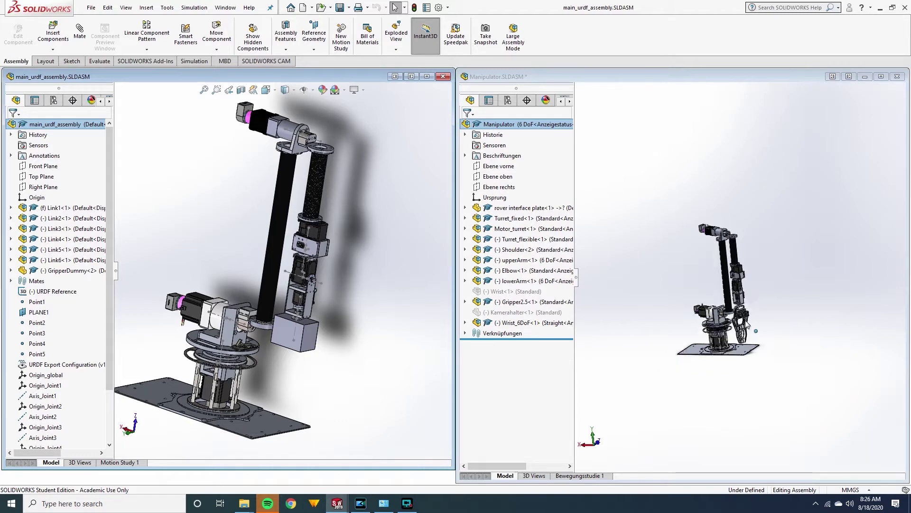
pyautogui.scroll(-4, 747, 323)
pyautogui.scroll(2, 668, 216)
pyautogui.press('f')
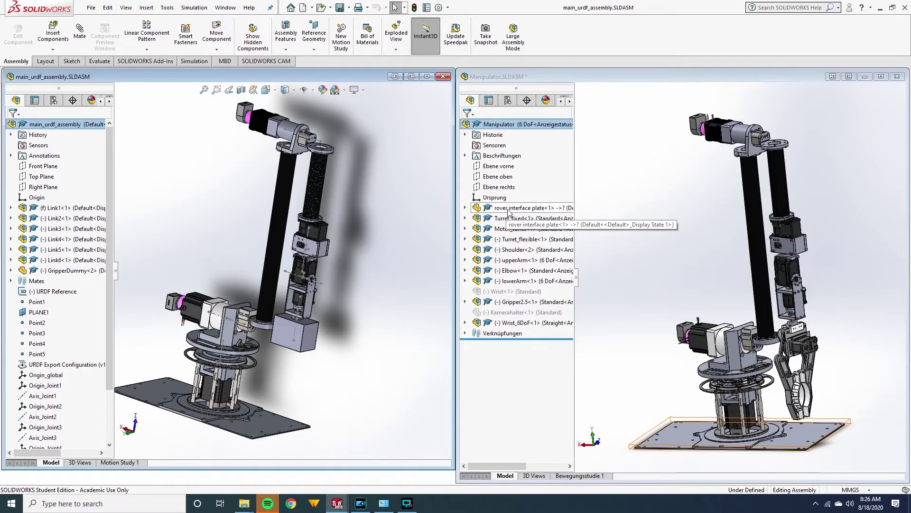
pyautogui.click(509, 212)
pyautogui.click(509, 211)
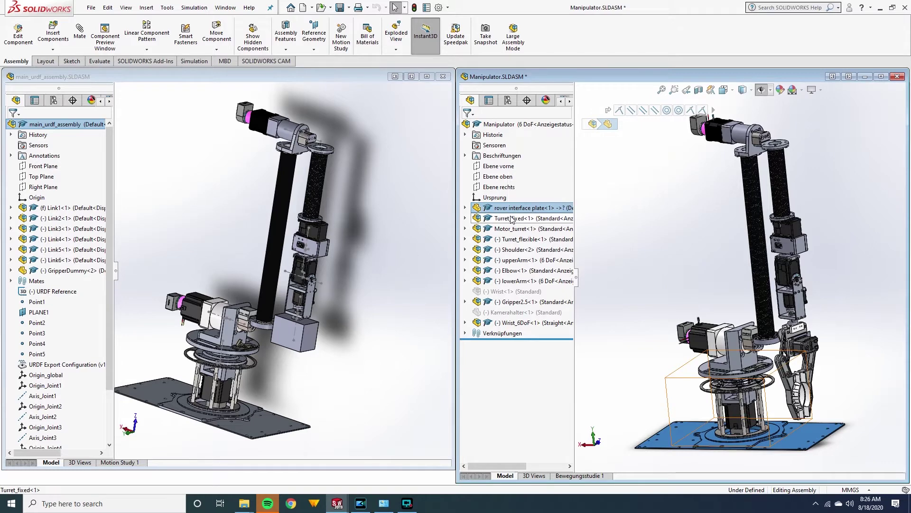
pyautogui.click(512, 219)
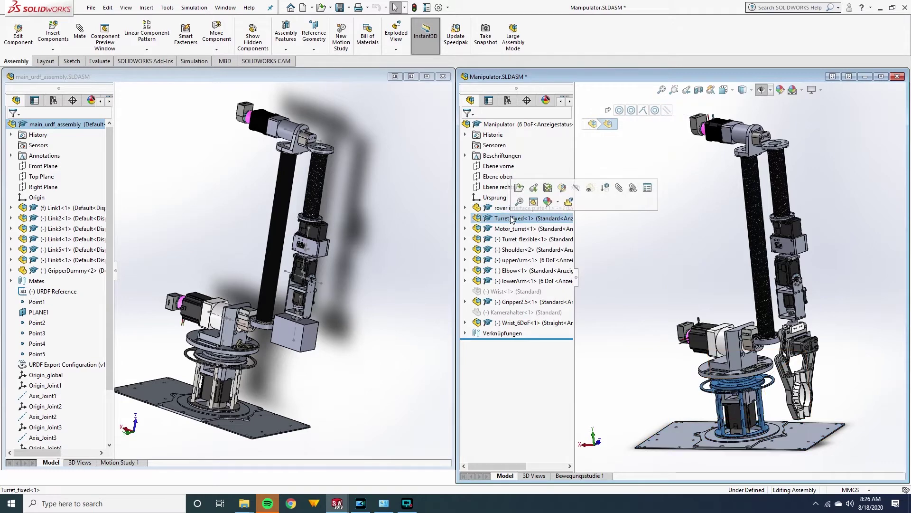
pyautogui.click(516, 241)
pyautogui.click(516, 250)
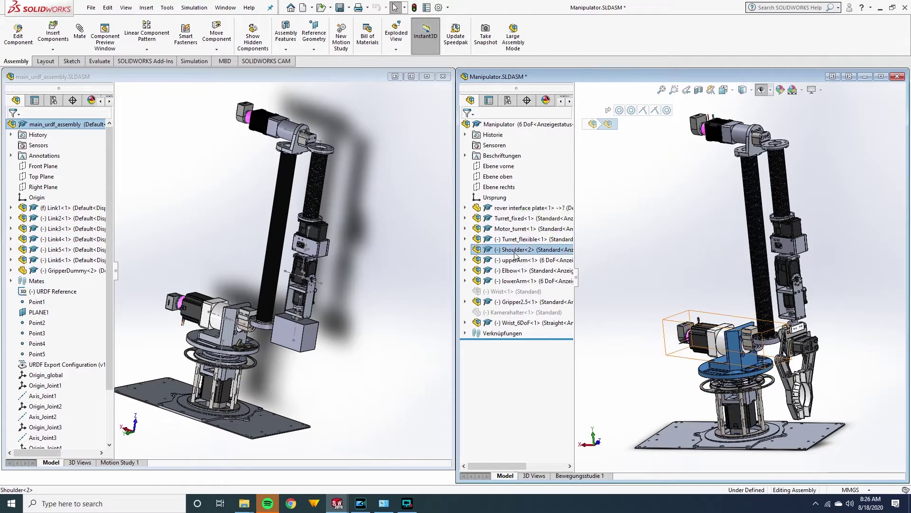
# Highlight the Manipulator's upperArm, Elbow, lowerArm, Gripper2.5 and Wrist_6DoF components one after another to identify them
pyautogui.click(516, 260)
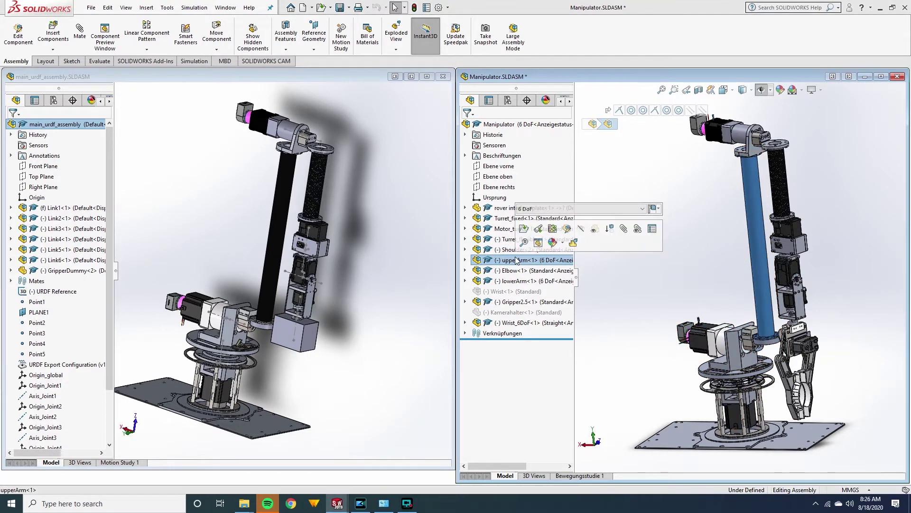
pyautogui.click(515, 270)
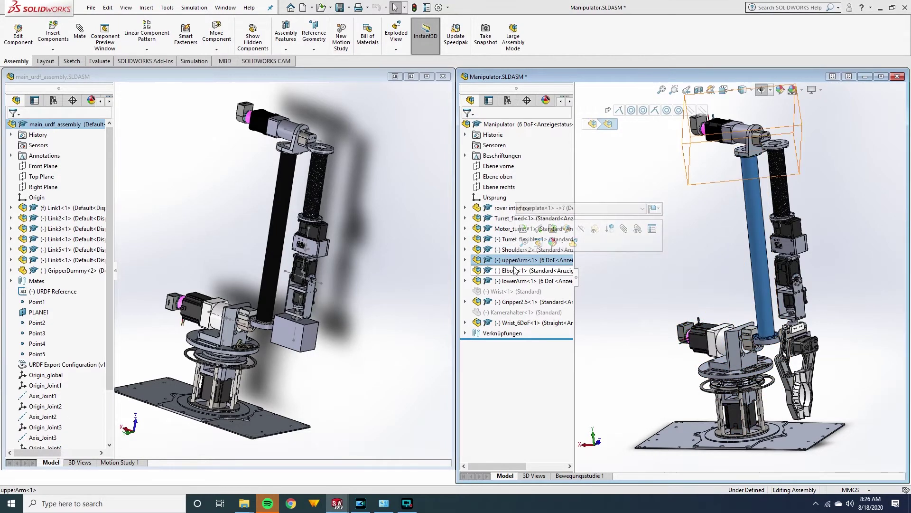
pyautogui.click(515, 291)
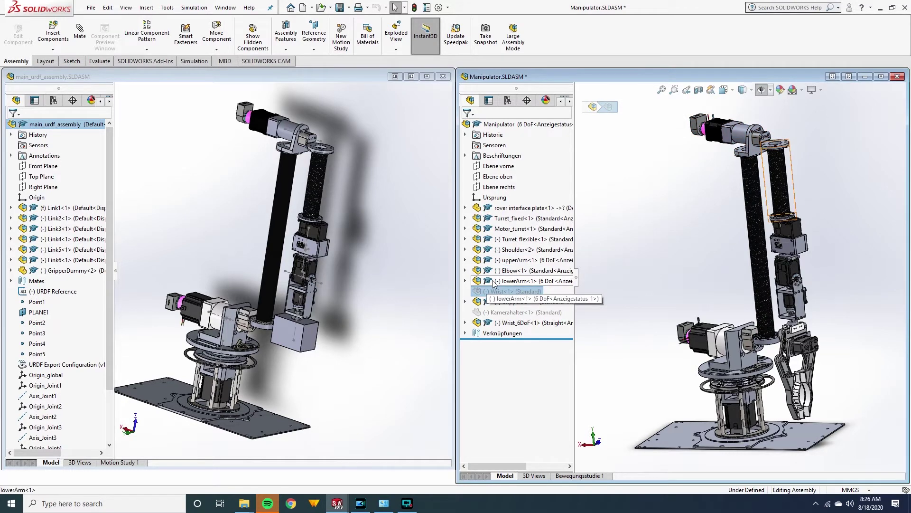
pyautogui.click(494, 282)
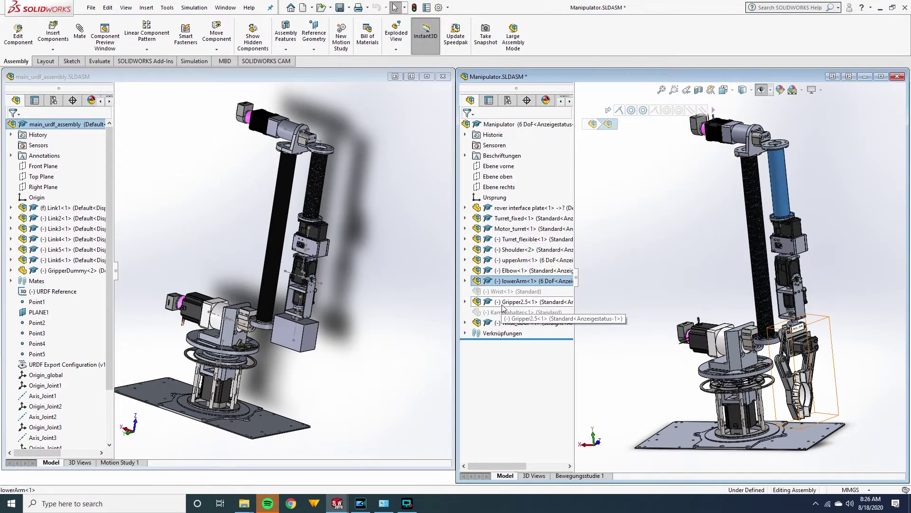
pyautogui.click(503, 302)
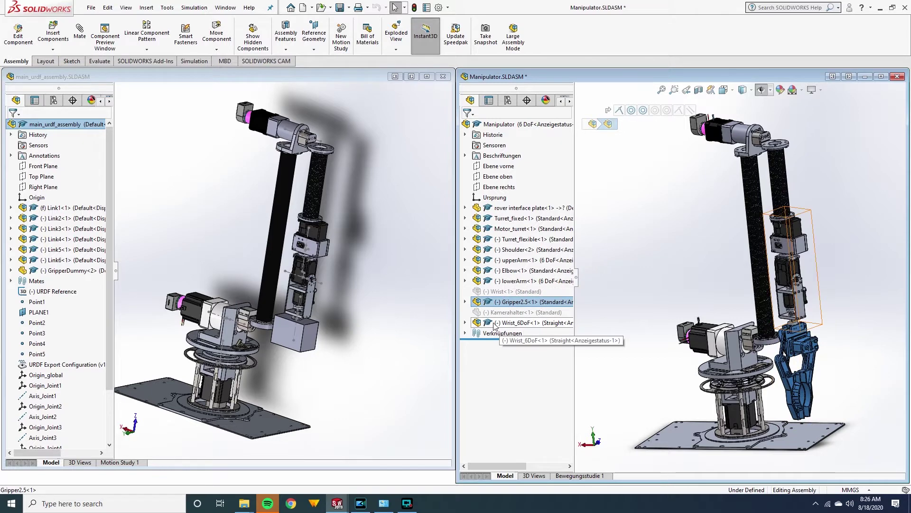
pyautogui.click(496, 325)
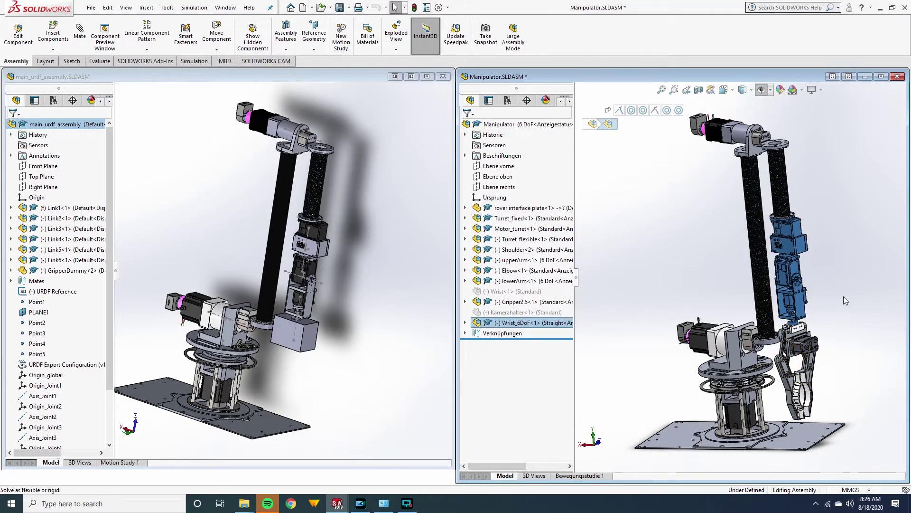
# Review the list of mates in main_urdf_assembly and collapse it again
pyautogui.click(8, 280)
pyautogui.click(10, 281)
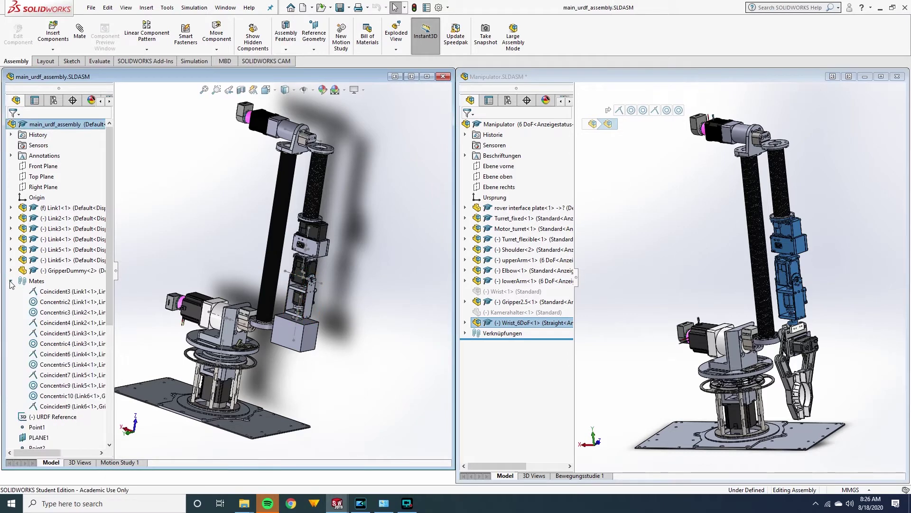
pyautogui.click(10, 282)
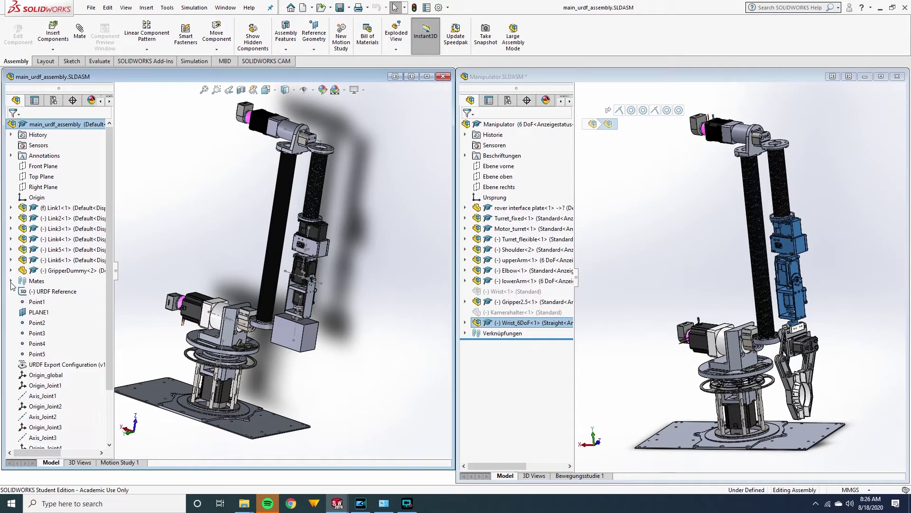
# Highlight the main_urdf_assembly subassemblies Link1 through Link6 in order to see which parts each link groups
pyautogui.click(70, 211)
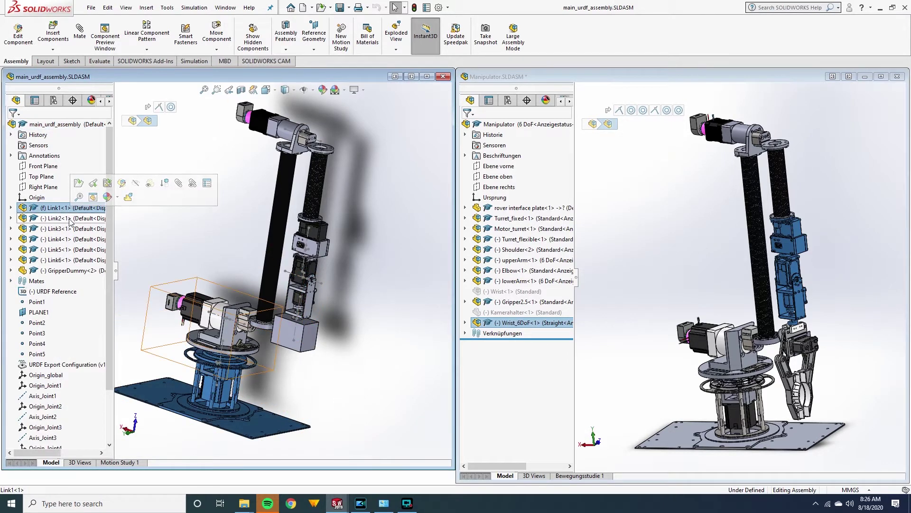
pyautogui.click(70, 219)
pyautogui.click(69, 229)
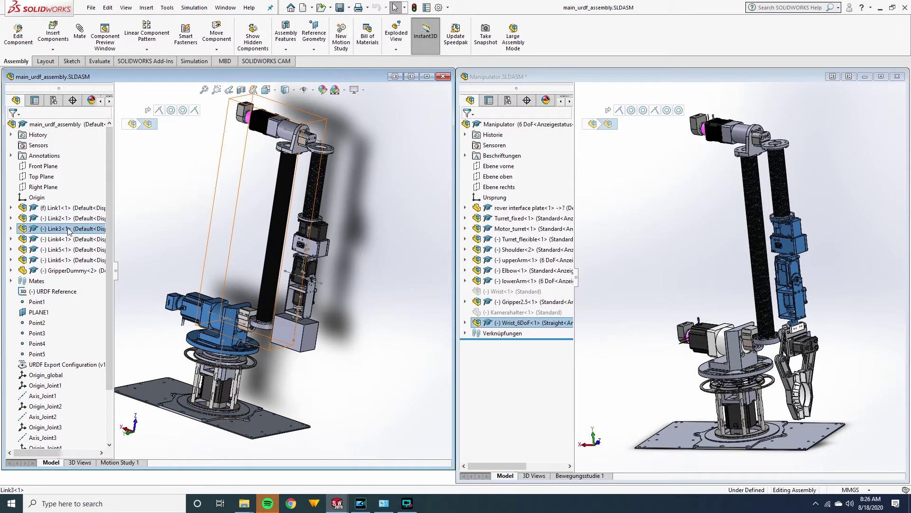
pyautogui.click(69, 239)
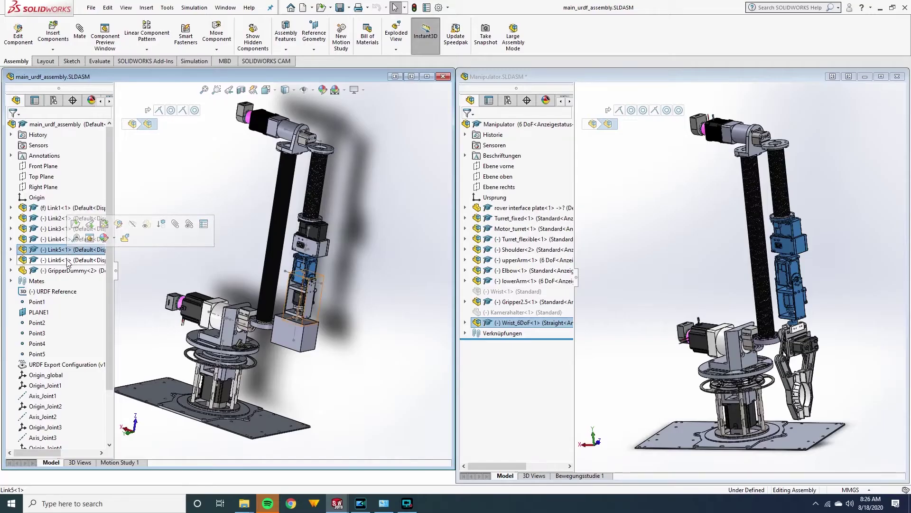
pyautogui.click(70, 260)
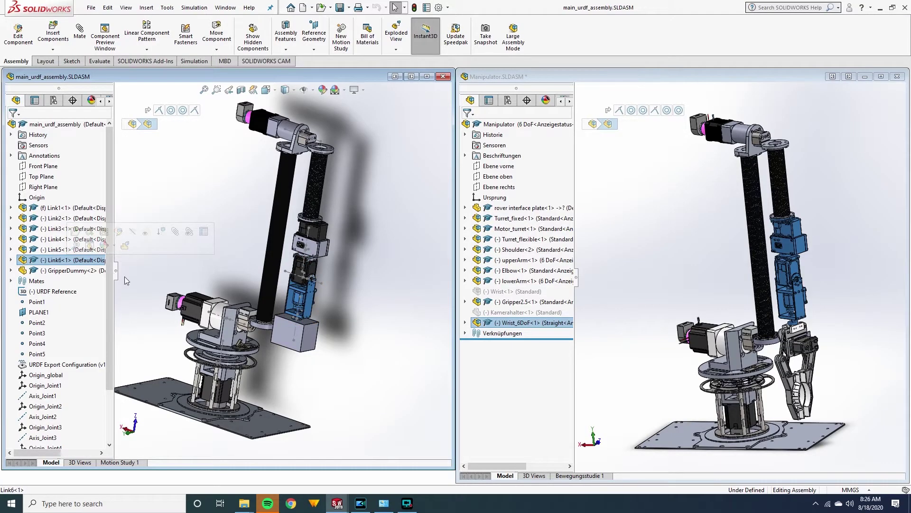
# Inspect the turret and arm up close, selecting the M2Stand in Link2 and the lower-arm tube in Link4 on the model
pyautogui.moveTo(273, 247); pyautogui.dragTo(239, 316)
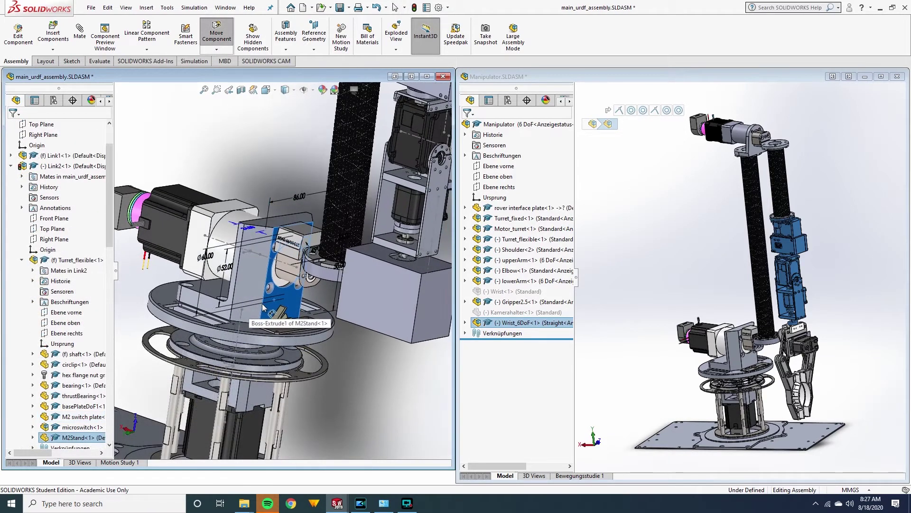
pyautogui.press('Escape')
pyautogui.scroll(-5, 267, 304)
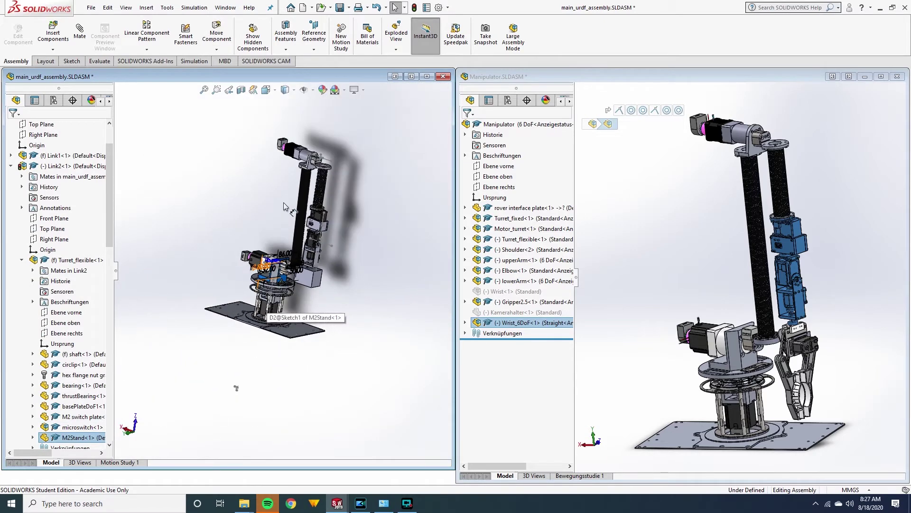
pyautogui.scroll(2, 308, 289)
pyautogui.click(323, 252)
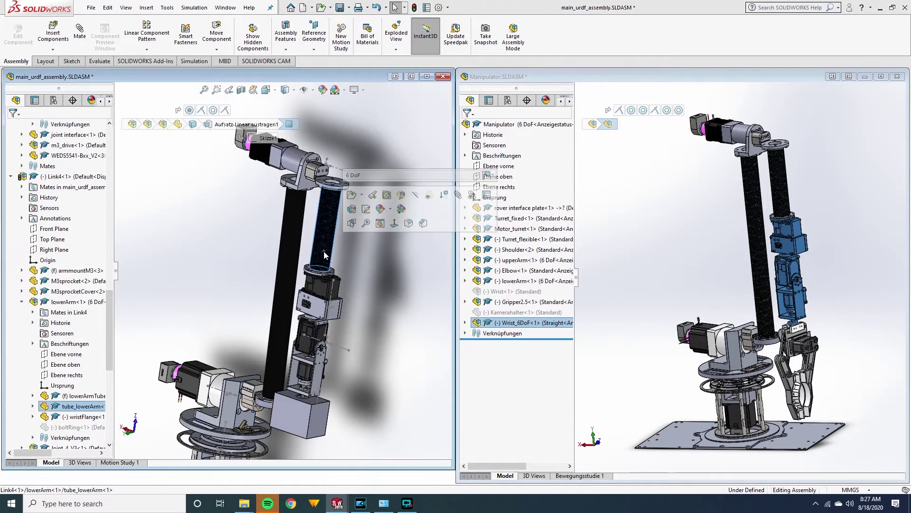
pyautogui.moveTo(324, 251); pyautogui.dragTo(256, 348)
# Select the hinge side plate of Link6 and the GripperDummy block on the model to examine the wrist end
pyautogui.click(319, 337)
pyautogui.scroll(-5, 323, 372)
pyautogui.click(297, 377)
pyautogui.scroll(5, 256, 348)
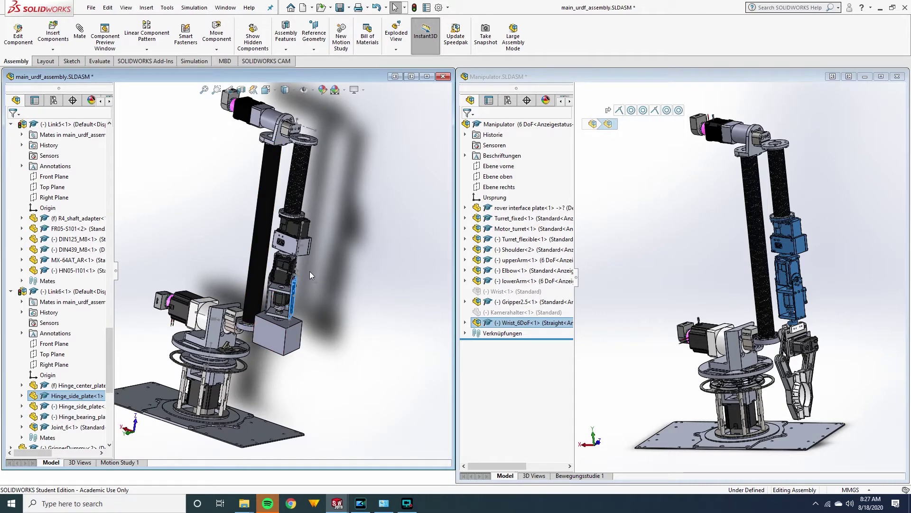
pyautogui.moveTo(290, 343)
pyautogui.mouseDown()
pyautogui.moveTo(279, 347)
pyautogui.moveTo(328, 346)
pyautogui.moveTo(308, 364)
pyautogui.moveTo(317, 362)
pyautogui.moveTo(296, 360)
pyautogui.moveTo(280, 337)
pyautogui.mouseUp()
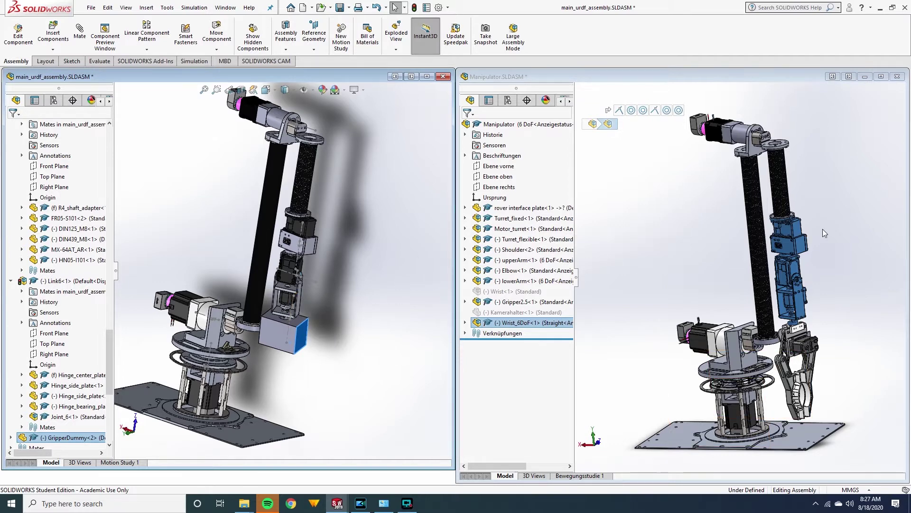
# Select the motor mounting plate on the Manipulator's turret and look through the parts of Turret_flexible, including its bearing
pyautogui.scroll(-5, 822, 229)
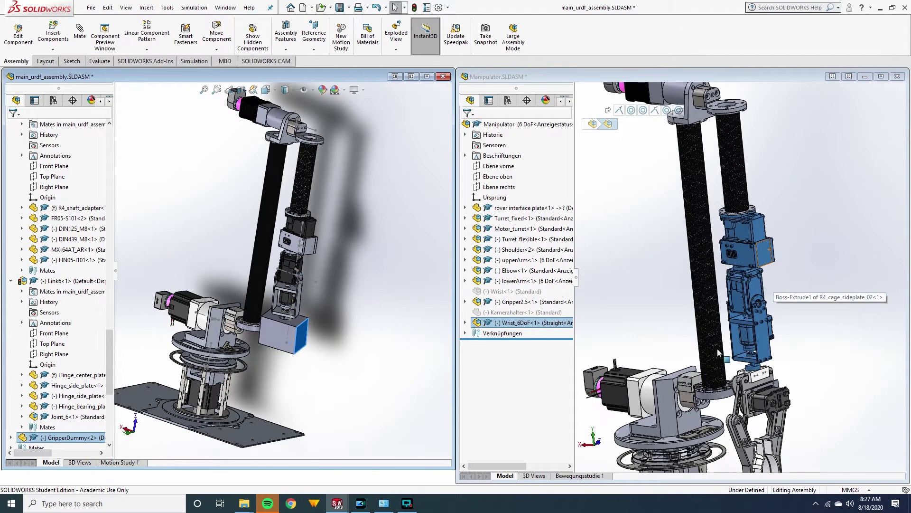
pyautogui.click(676, 429)
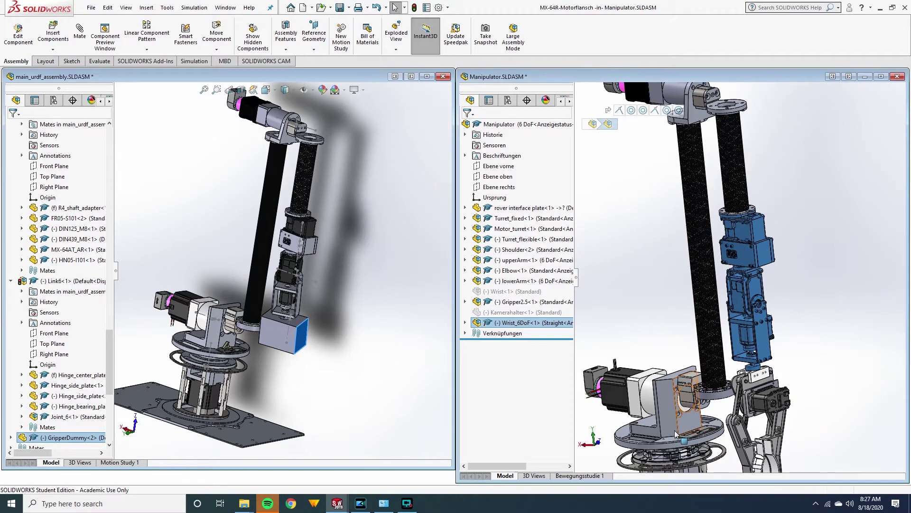
pyautogui.click(669, 426)
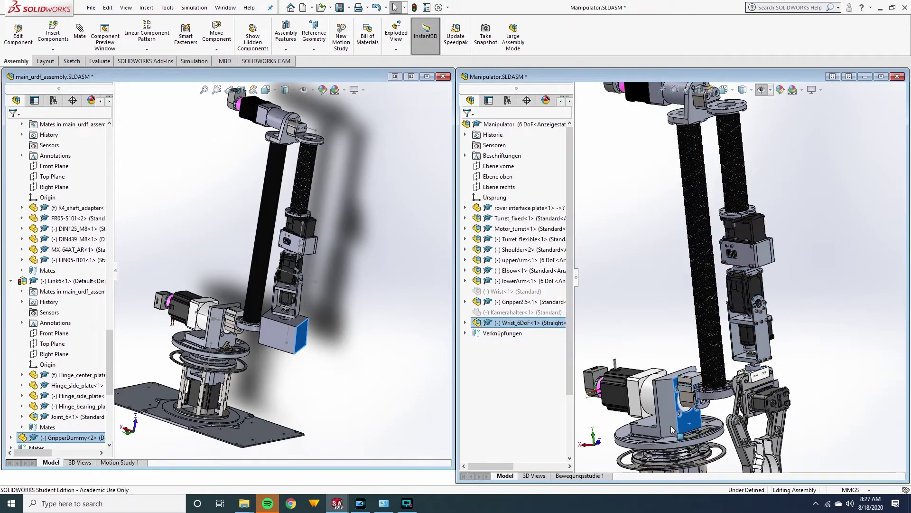
pyautogui.moveTo(670, 425)
pyautogui.mouseDown()
pyautogui.moveTo(657, 425)
pyautogui.moveTo(679, 429)
pyautogui.moveTo(671, 426)
pyautogui.mouseUp()
pyautogui.moveTo(704, 321); pyautogui.dragTo(742, 266)
pyautogui.moveTo(763, 159); pyautogui.dragTo(685, 219)
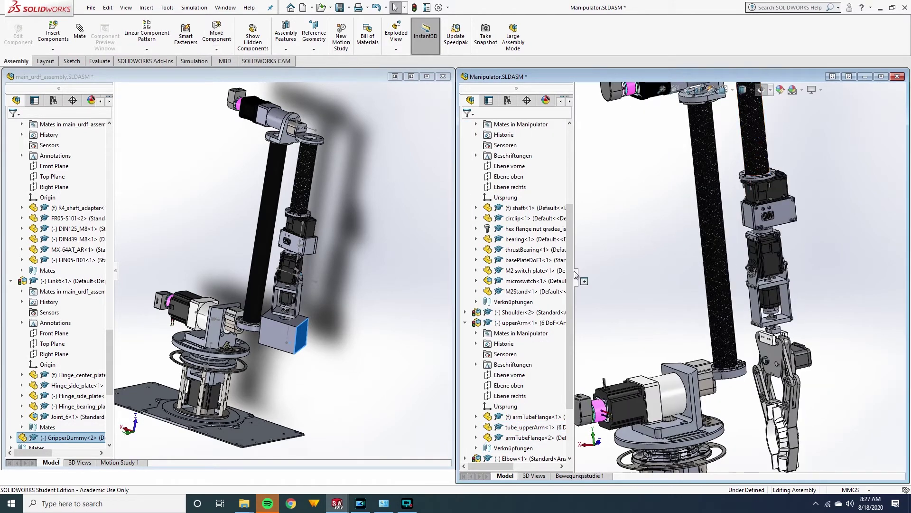
pyautogui.click(533, 229)
pyautogui.click(532, 239)
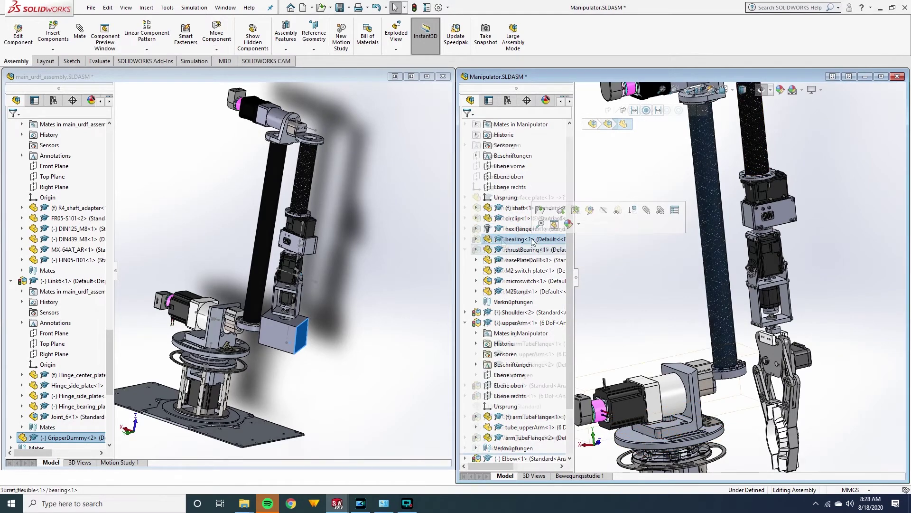
# Highlight the Shoulder subassembly in the Manipulator assembly and examine its drive and upper-arm connection up close
pyautogui.click(532, 240)
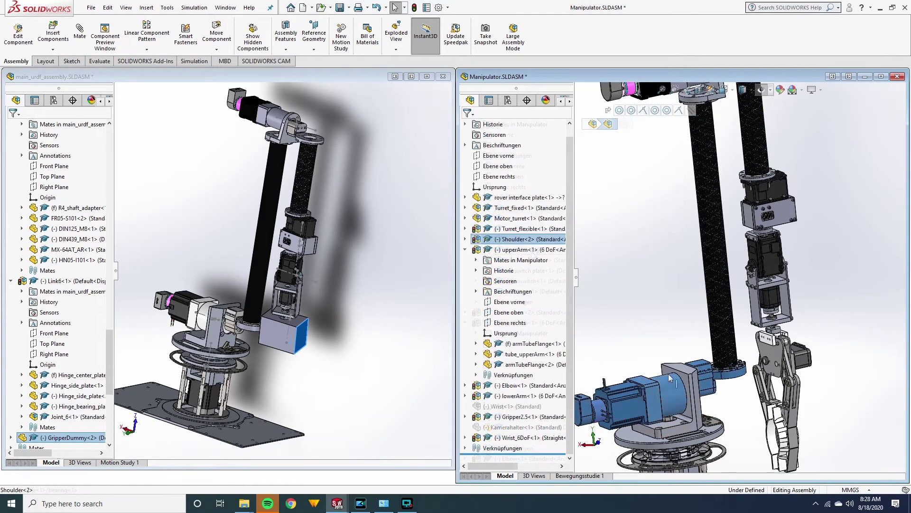
pyautogui.scroll(-2, 682, 398)
pyautogui.moveTo(682, 397); pyautogui.dragTo(640, 386, button='middle')
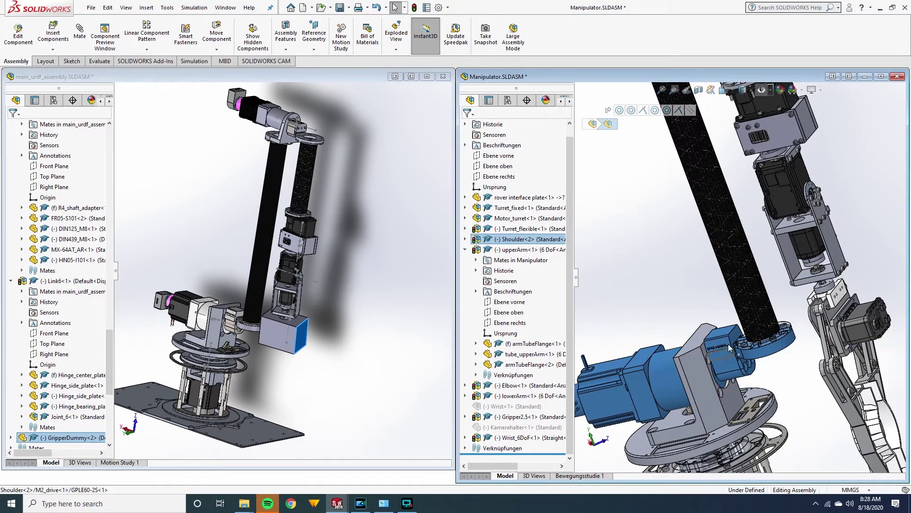
pyautogui.scroll(-4, 728, 344)
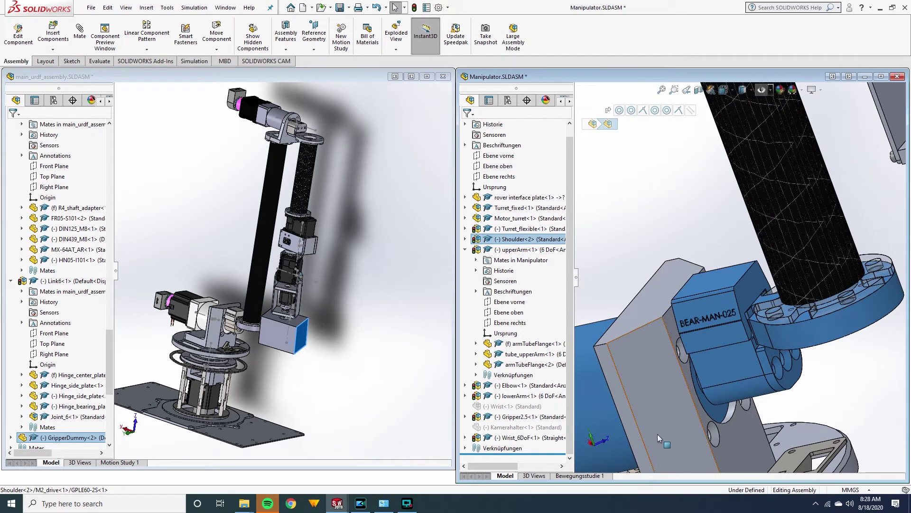
pyautogui.scroll(5, 639, 414)
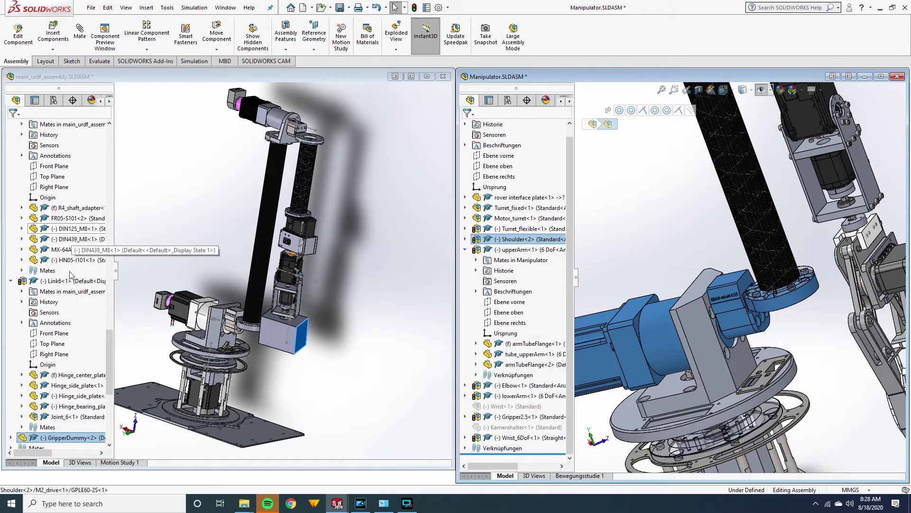
# Highlight Link2 in main_urdf_assembly to compare its turret and shoulder drive with the Manipulator, and collapse the Link6 component list
pyautogui.scroll(4, 15, 242)
pyautogui.click(11, 243)
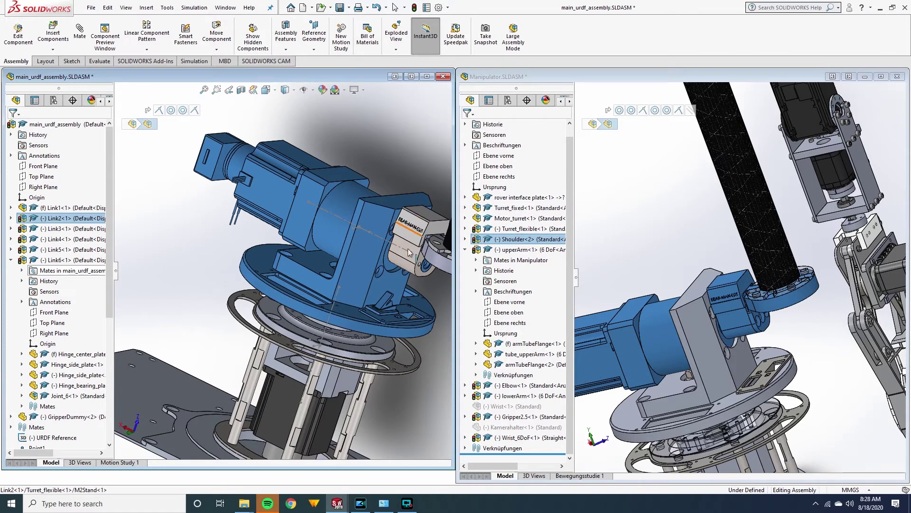
pyautogui.scroll(5, 372, 212)
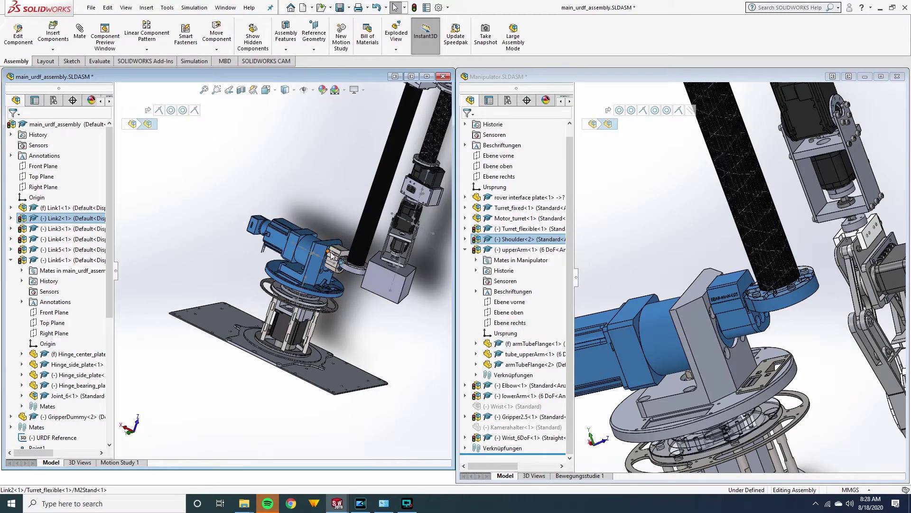
pyautogui.scroll(-5, 316, 247)
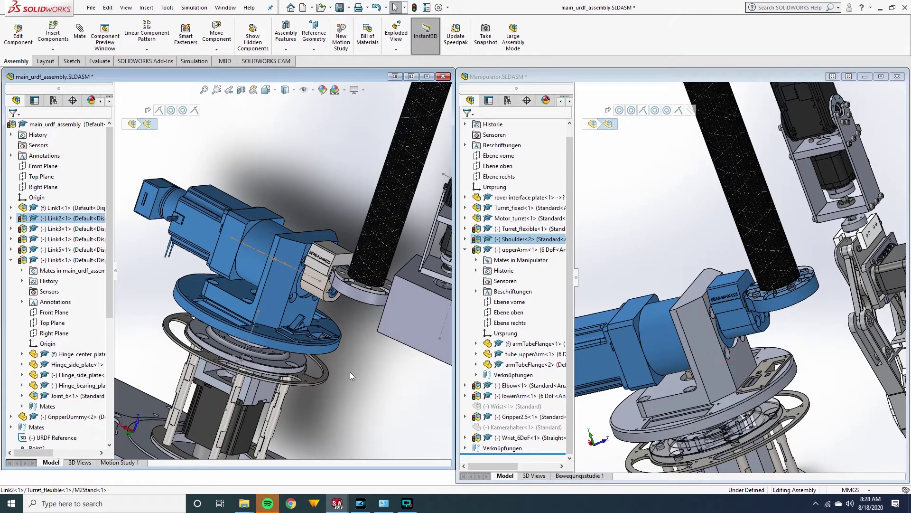
pyautogui.scroll(-3, 323, 357)
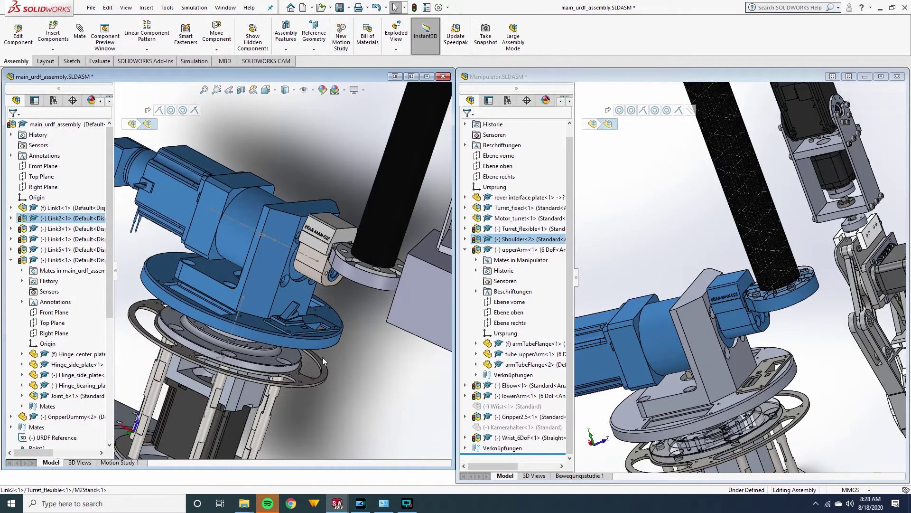
pyautogui.click(10, 260)
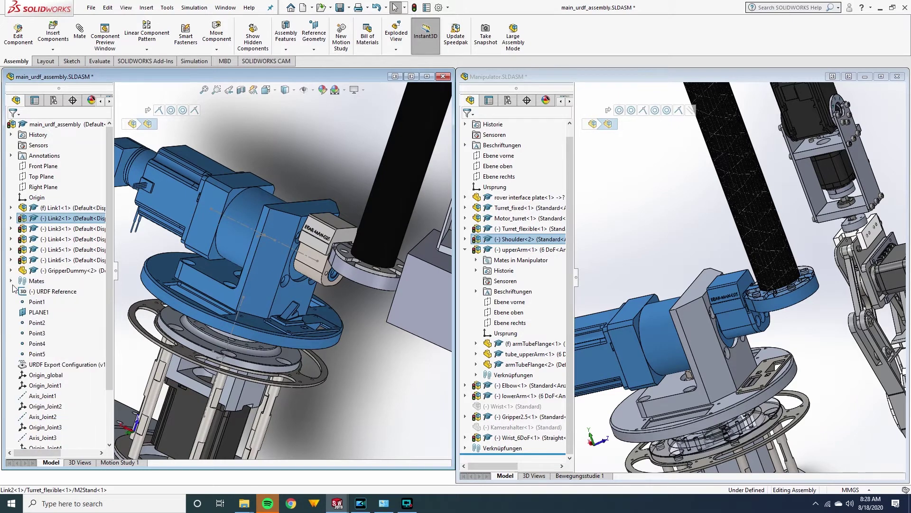
pyautogui.moveTo(281, 254); pyautogui.dragTo(378, 267, button='middle')
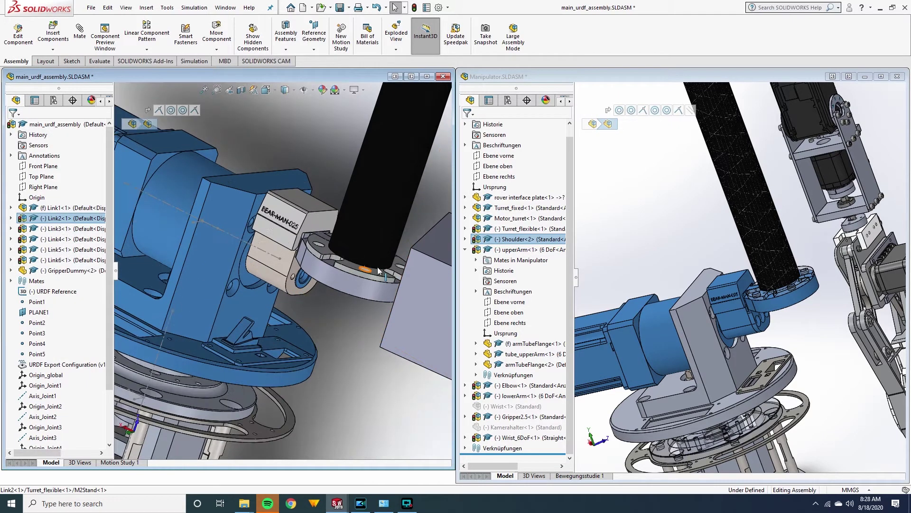
pyautogui.press('f')
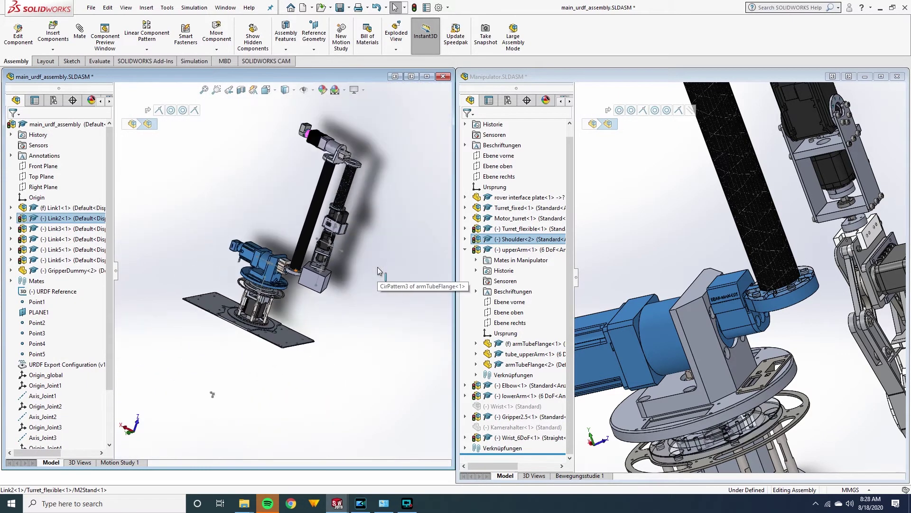
# Highlight Link1 through Link5 one after another in main_urdf_assembly to review the chain of links
pyautogui.click(81, 209)
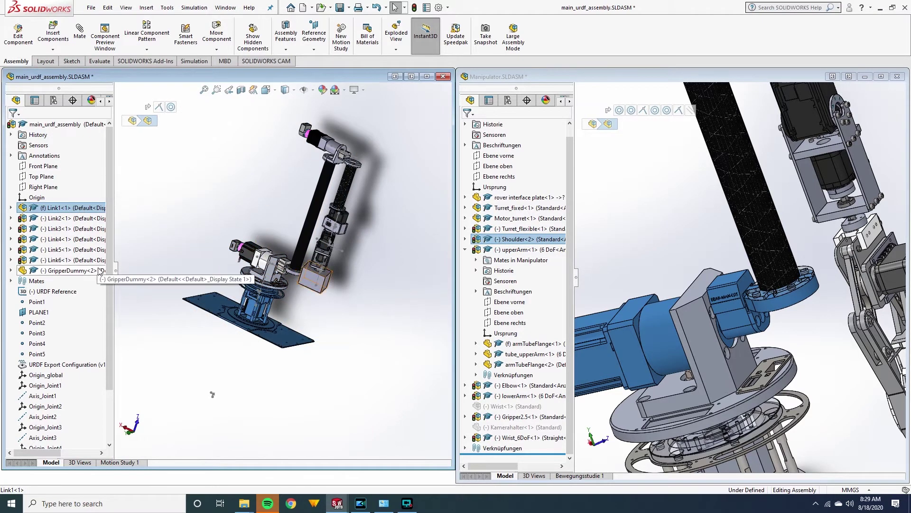
pyautogui.click(74, 218)
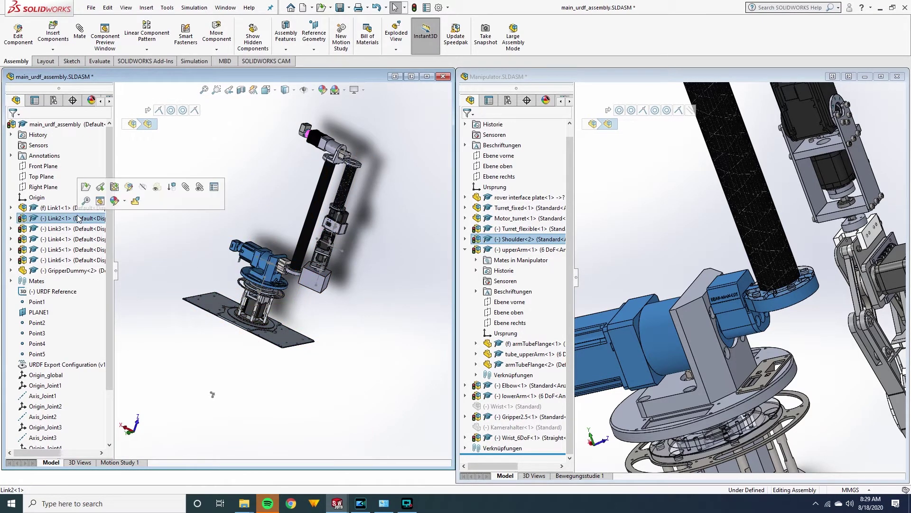
pyautogui.click(78, 230)
pyautogui.click(78, 240)
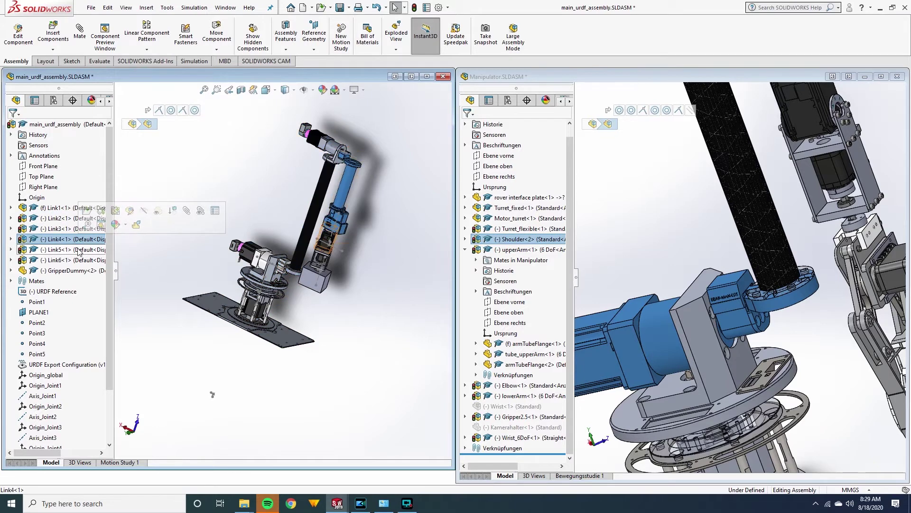
pyautogui.click(78, 250)
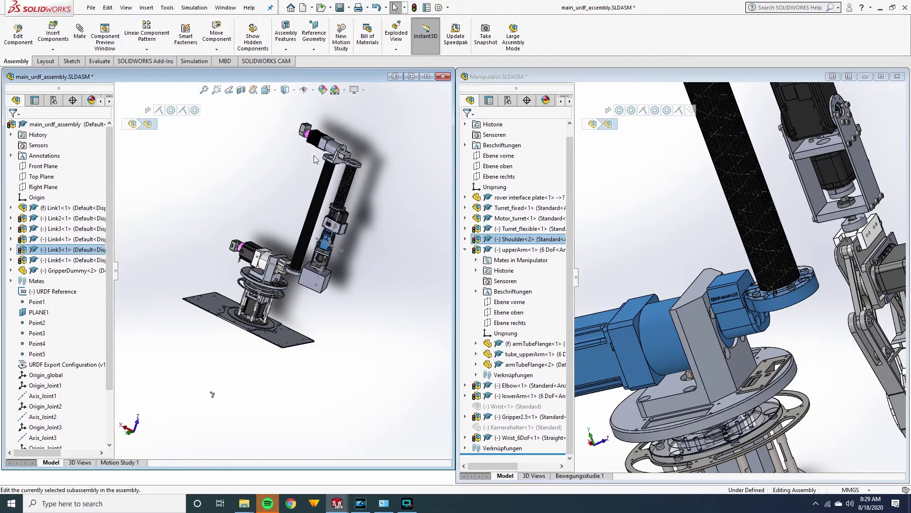
# Close main_urdf_assembly without saving and clear the selection in the Manipulator assembly
pyautogui.click(443, 81)
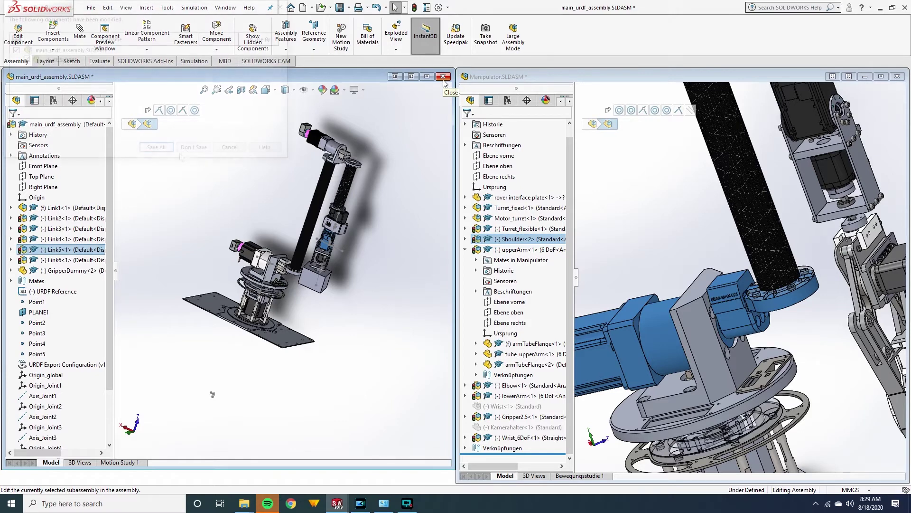
pyautogui.click(183, 147)
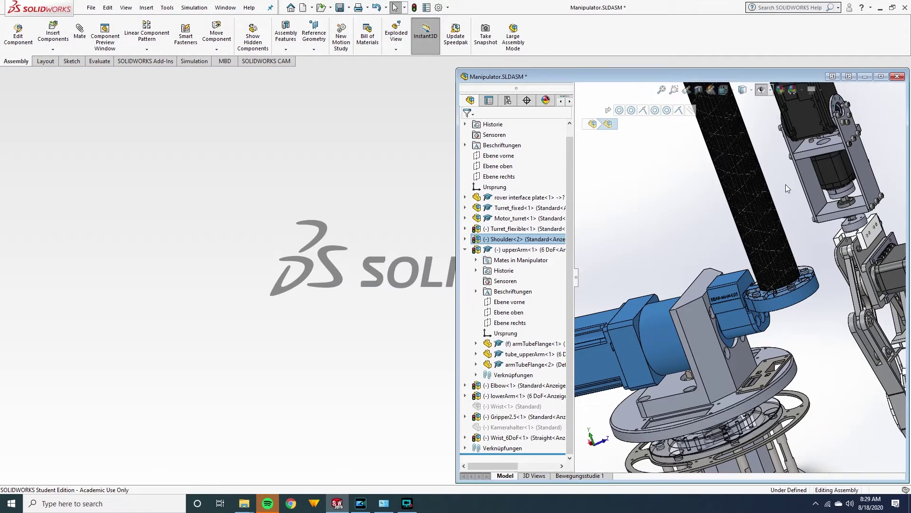
pyautogui.click(796, 222)
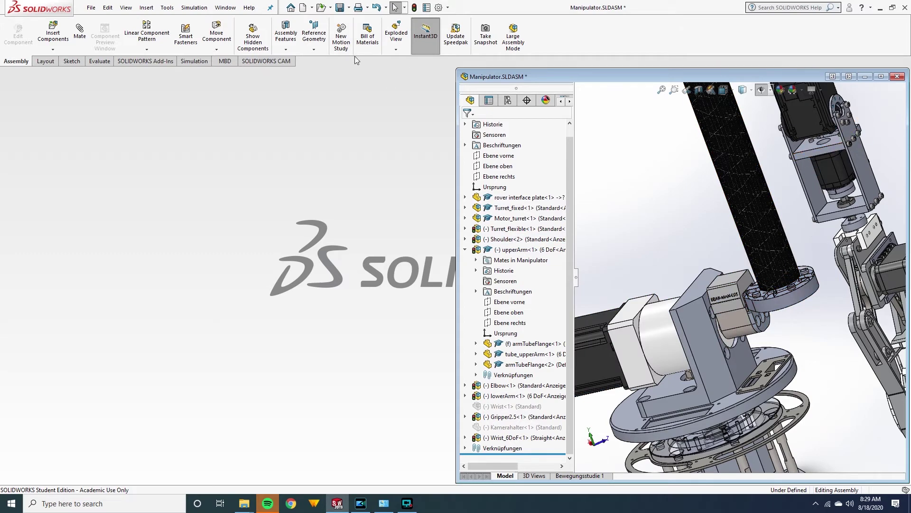
# Create a new assembly document, tile it beside the Manipulator assembly, and finish Begin Assembly without inserting a component
pyautogui.click(91, 8)
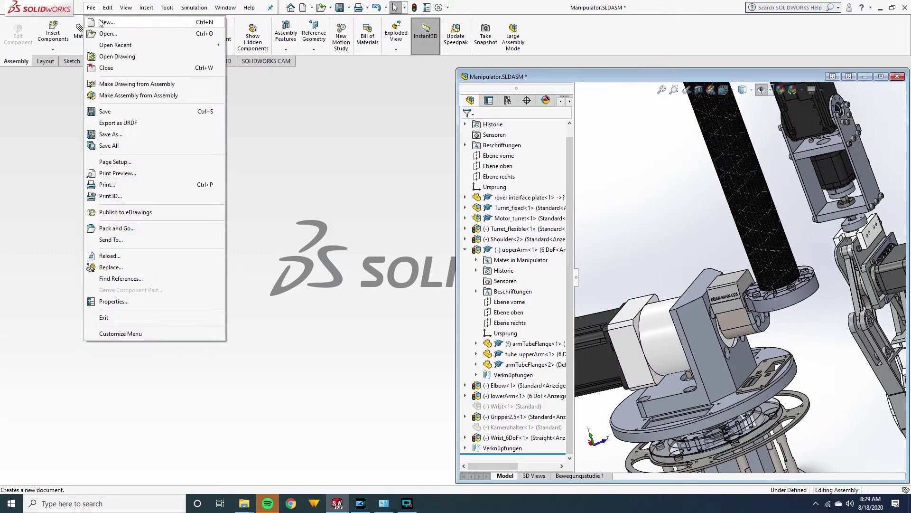
pyautogui.click(101, 21)
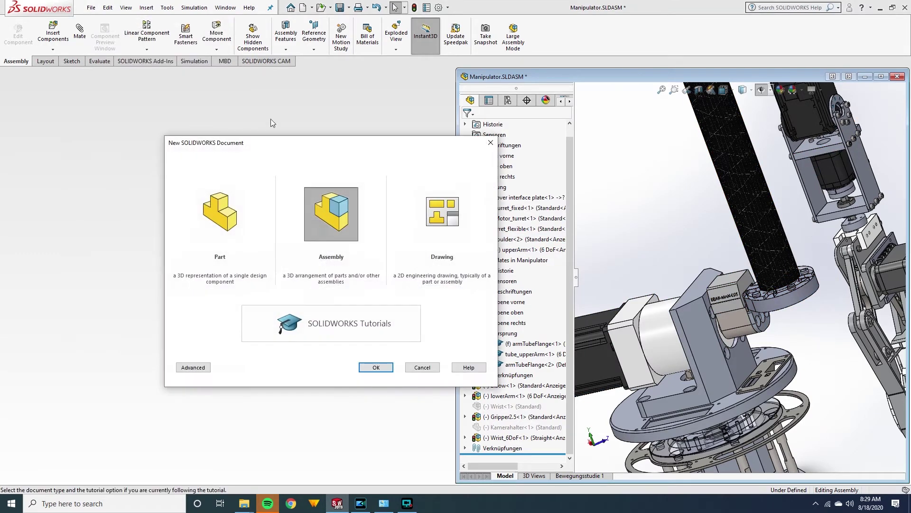
pyautogui.doubleClick(344, 220)
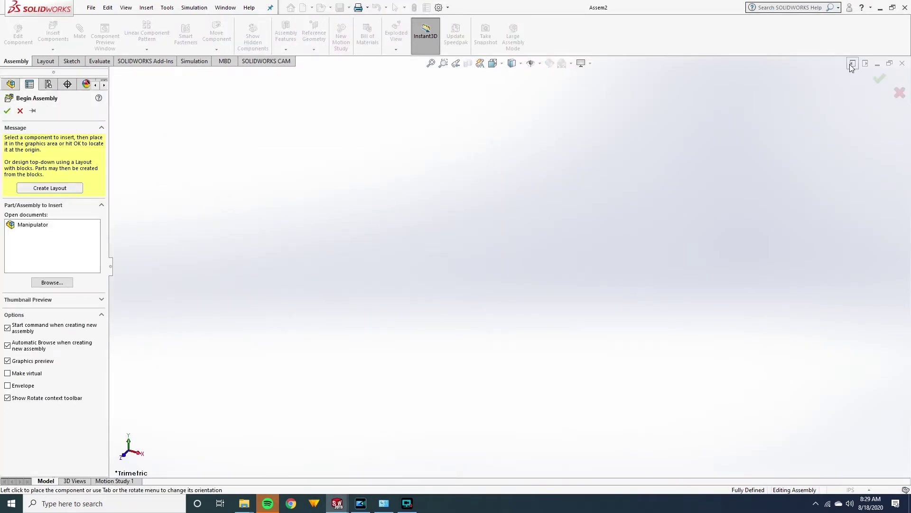
pyautogui.click(852, 64)
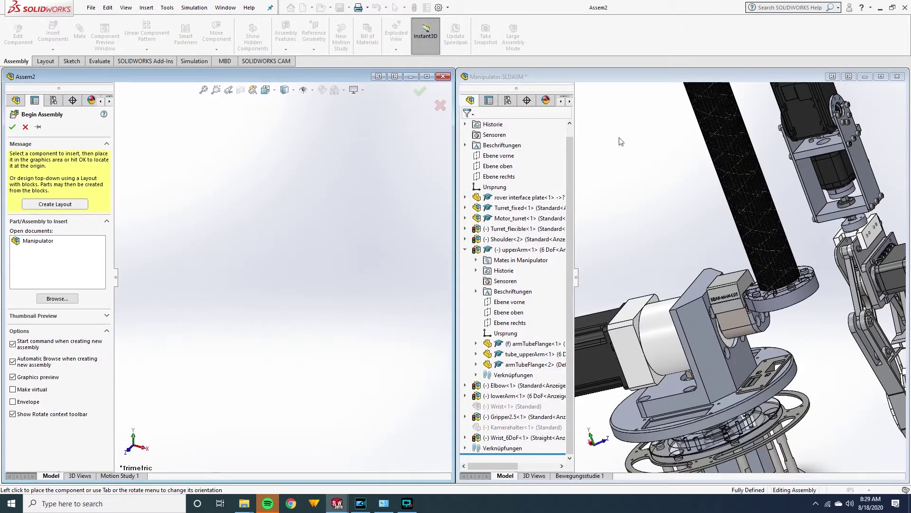
pyautogui.click(420, 92)
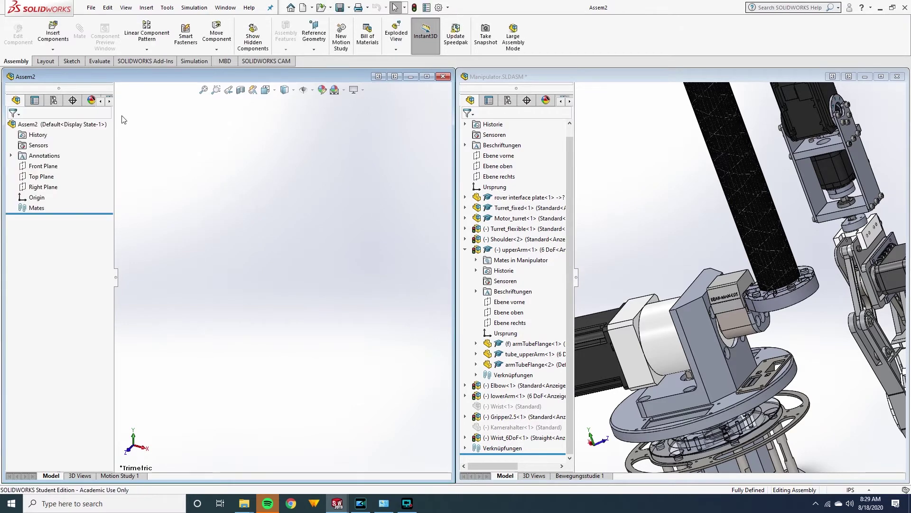
# Insert the Link1 assembly from the URDF-Model\Link1 folder as the first component and view the placed base at an angle
pyautogui.click(53, 33)
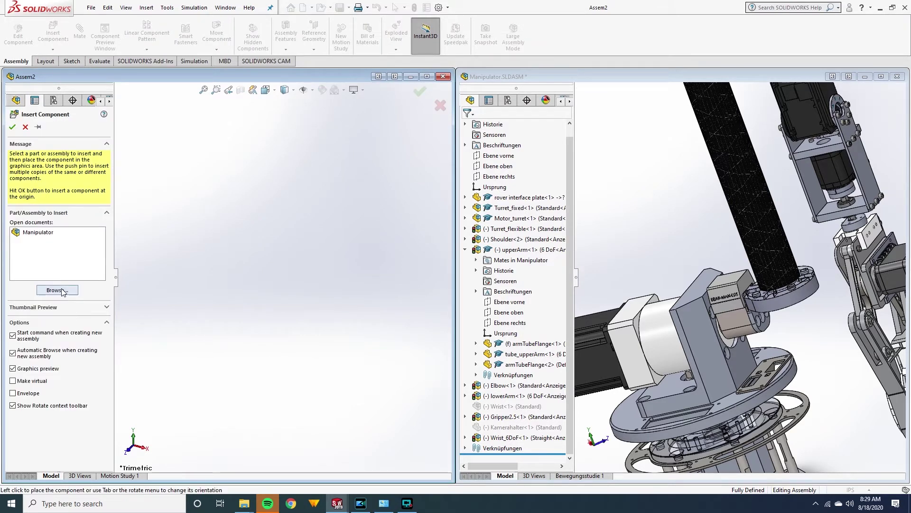
pyautogui.click(62, 290)
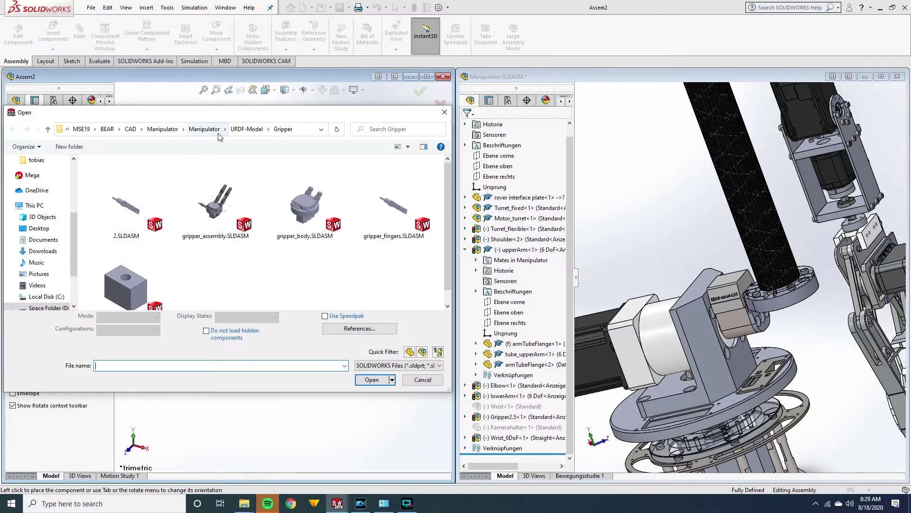
pyautogui.click(247, 129)
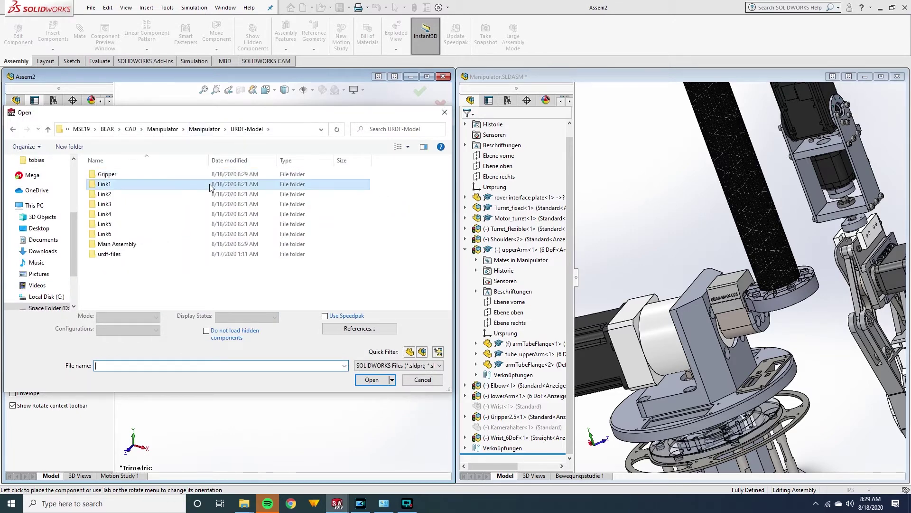
pyautogui.doubleClick(211, 185)
pyautogui.doubleClick(142, 175)
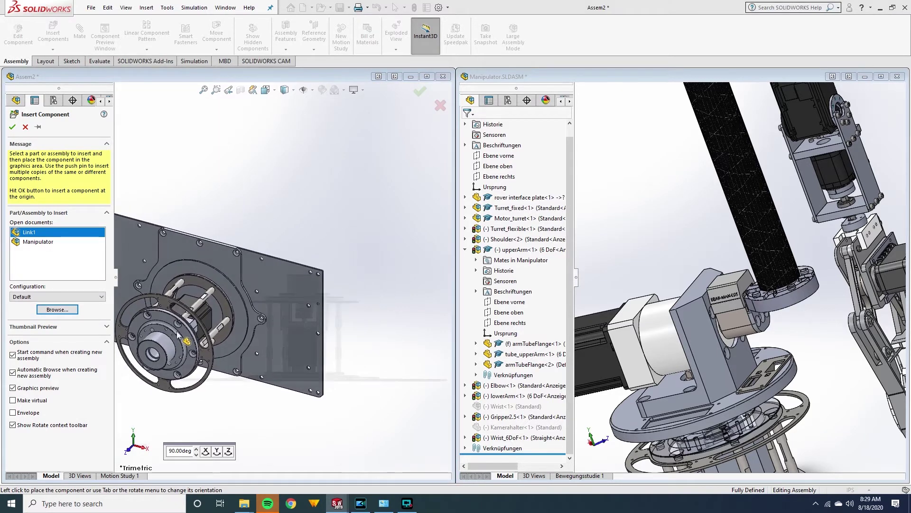
pyautogui.click(310, 332)
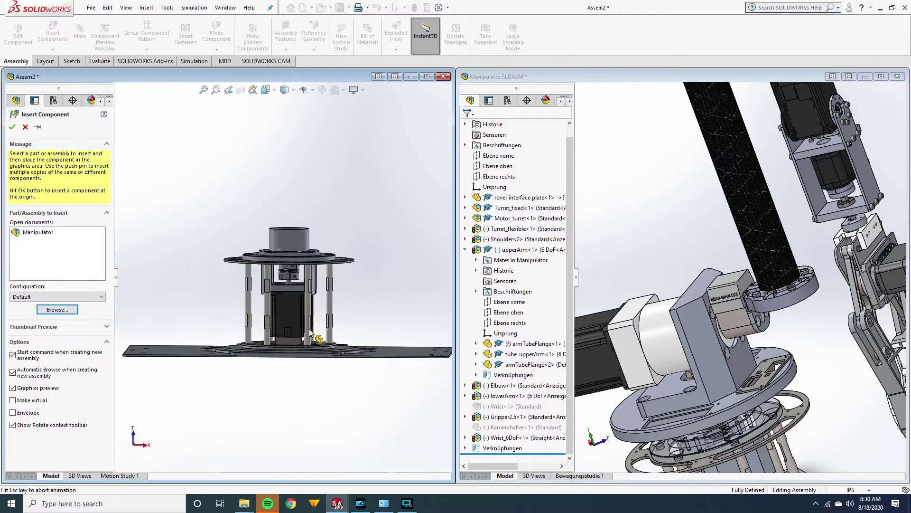
pyautogui.moveTo(242, 262)
pyautogui.mouseDown(button='middle')
pyautogui.moveTo(254, 327)
pyautogui.moveTo(232, 275)
pyautogui.mouseUp(button='middle')
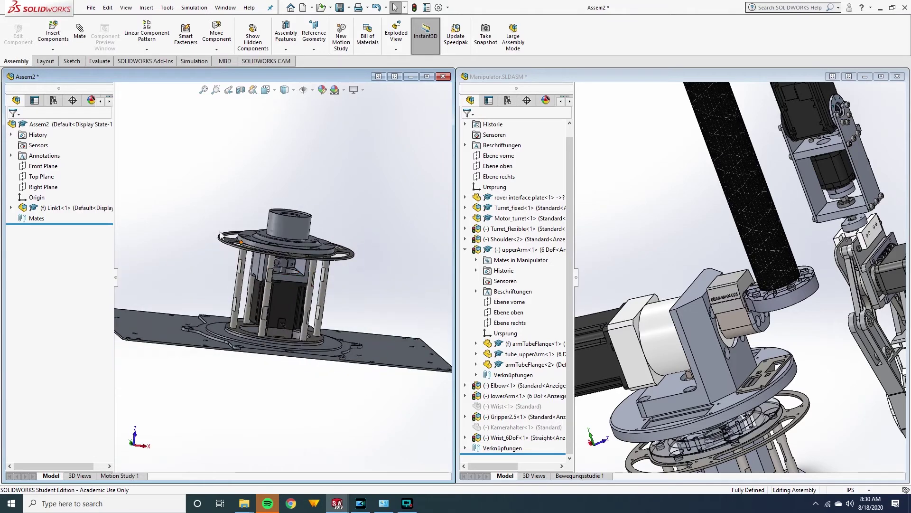
# Insert the Link2 assembly from the URDF-Model\Link2 folder and place it above Link1
pyautogui.click(52, 33)
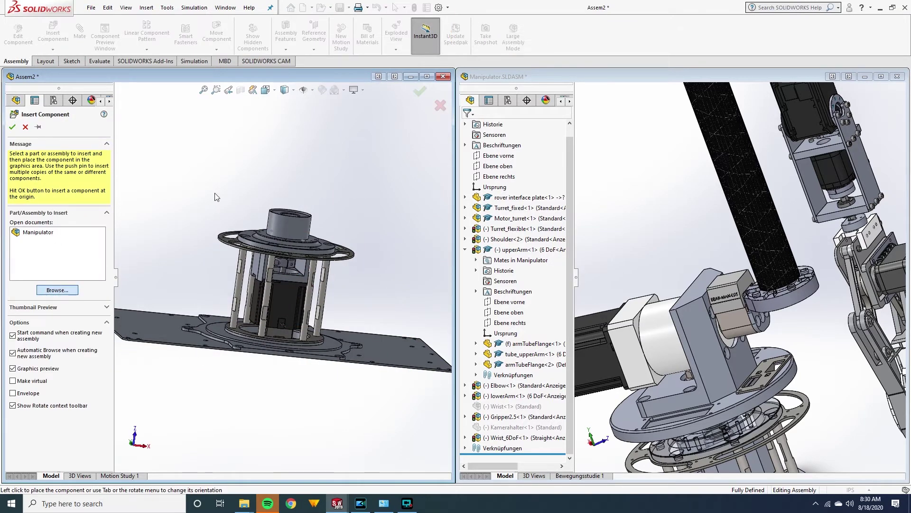
pyautogui.click(243, 130)
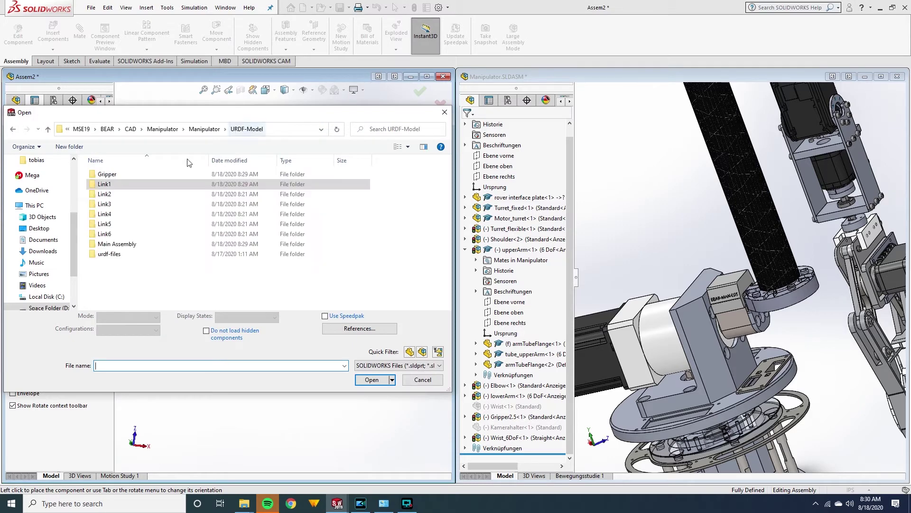
pyautogui.doubleClick(141, 198)
pyautogui.doubleClick(118, 174)
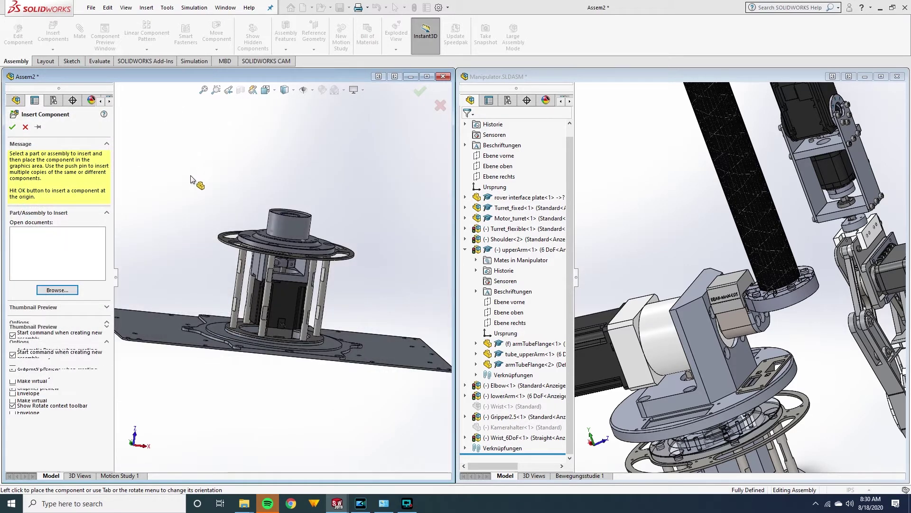
pyautogui.scroll(-5, 333, 159)
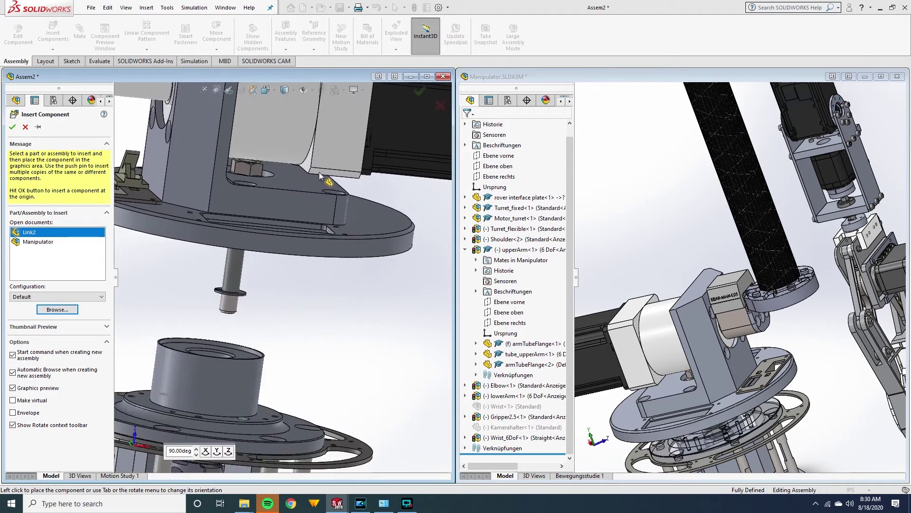
pyautogui.click(312, 201)
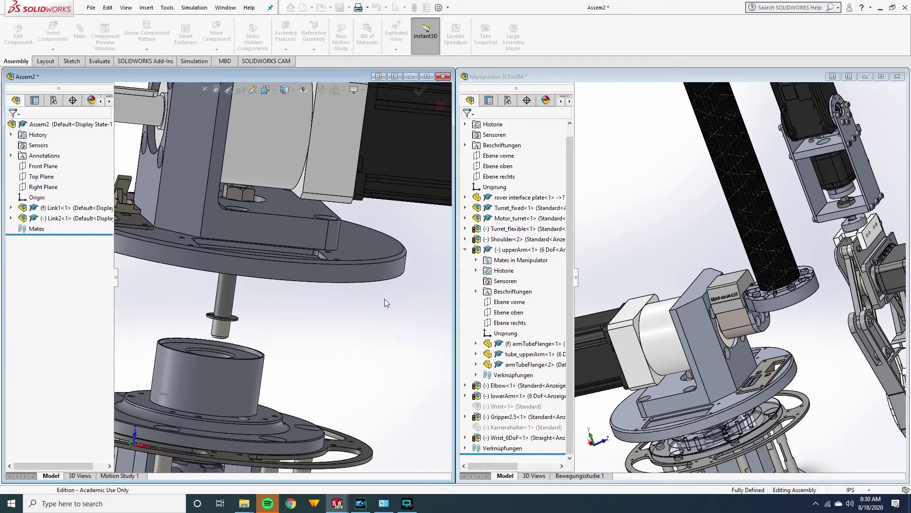
# Examine the shaft and circlip beneath Link2 and the opening on top of Link1's turret from several angles
pyautogui.scroll(8, 361, 295)
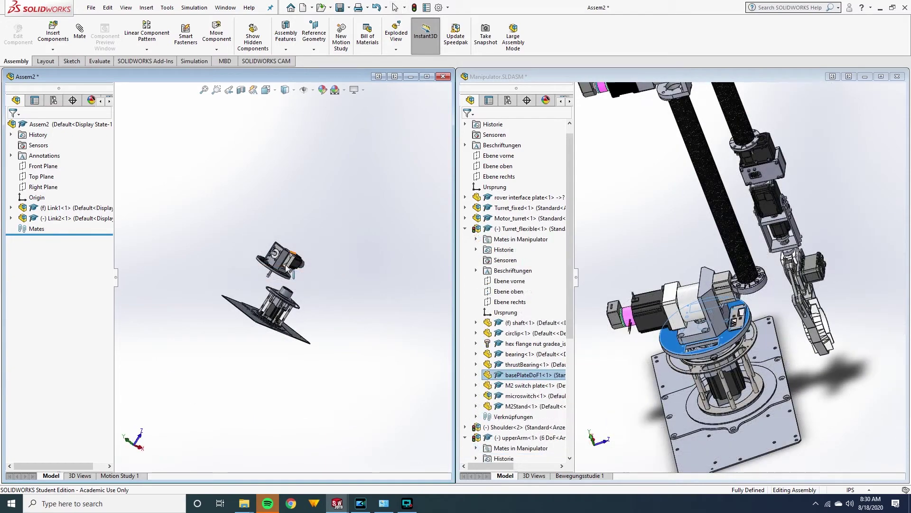
pyautogui.scroll(-6, 266, 272)
pyautogui.moveTo(267, 288); pyautogui.dragTo(306, 384, button='middle')
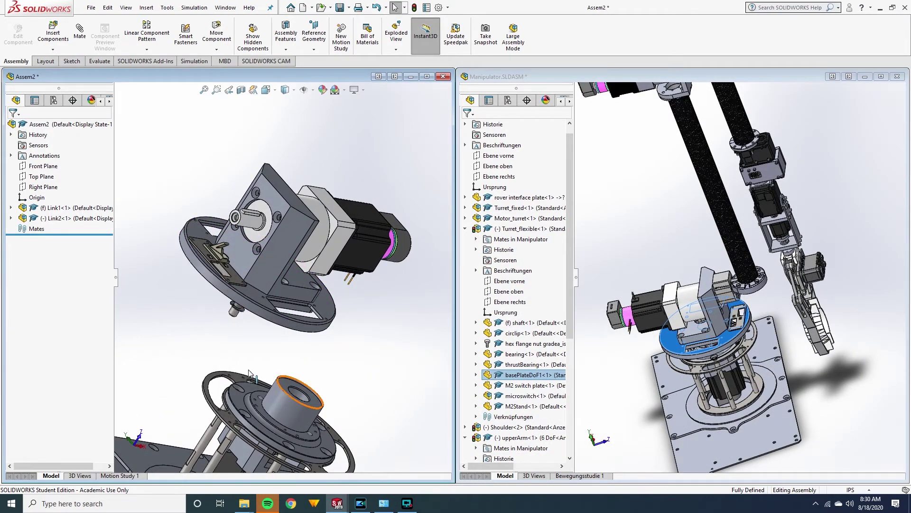
pyautogui.scroll(-2, 265, 345)
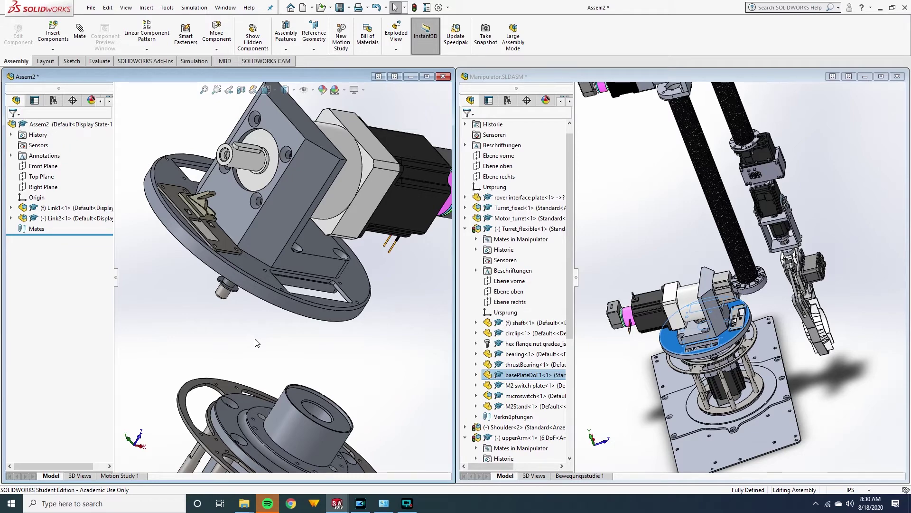
pyautogui.scroll(3, 233, 347)
pyautogui.moveTo(253, 286); pyautogui.dragTo(249, 256, button='middle')
pyautogui.scroll(-7, 254, 294)
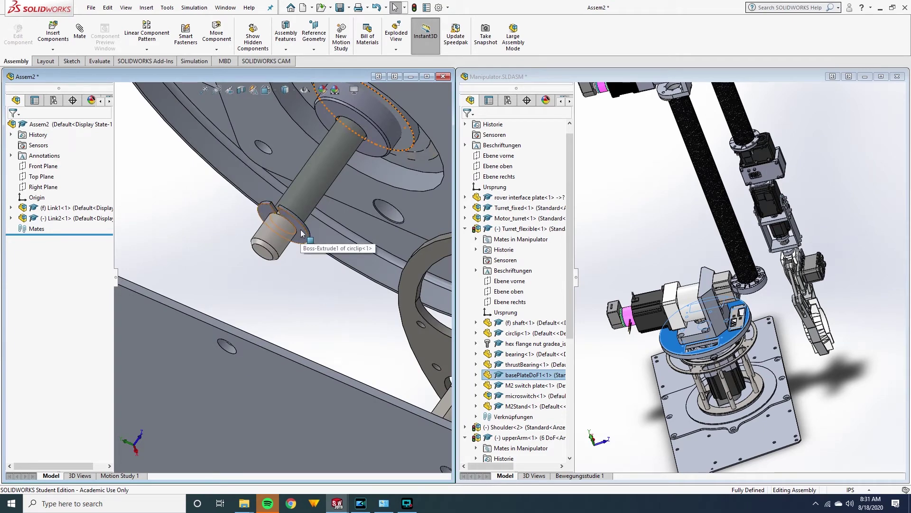
pyautogui.click(301, 234)
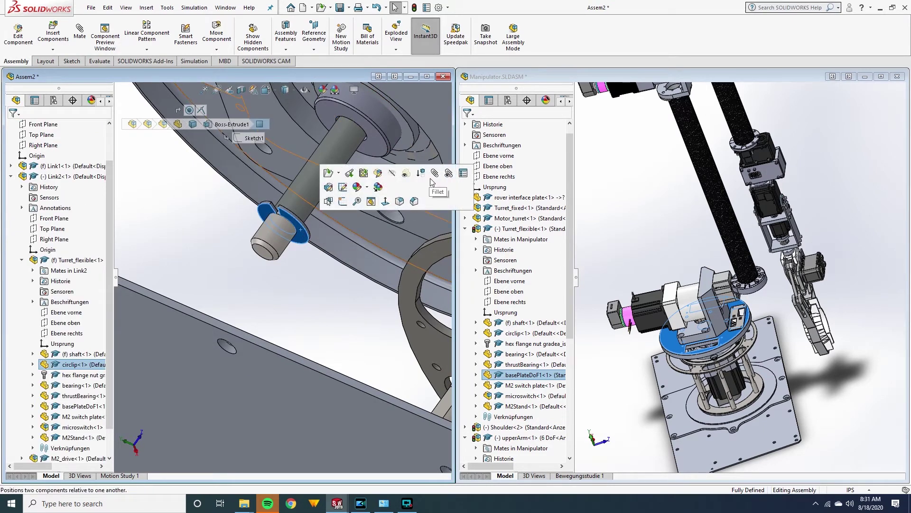
pyautogui.press('m')
pyautogui.moveTo(366, 297); pyautogui.dragTo(303, 346, button='middle')
pyautogui.scroll(4, 293, 377)
pyautogui.moveTo(292, 378); pyautogui.dragTo(240, 417, button='middle')
pyautogui.scroll(-5, 240, 417)
pyautogui.moveTo(267, 357); pyautogui.dragTo(294, 327, button='middle')
pyautogui.scroll(-3, 298, 330)
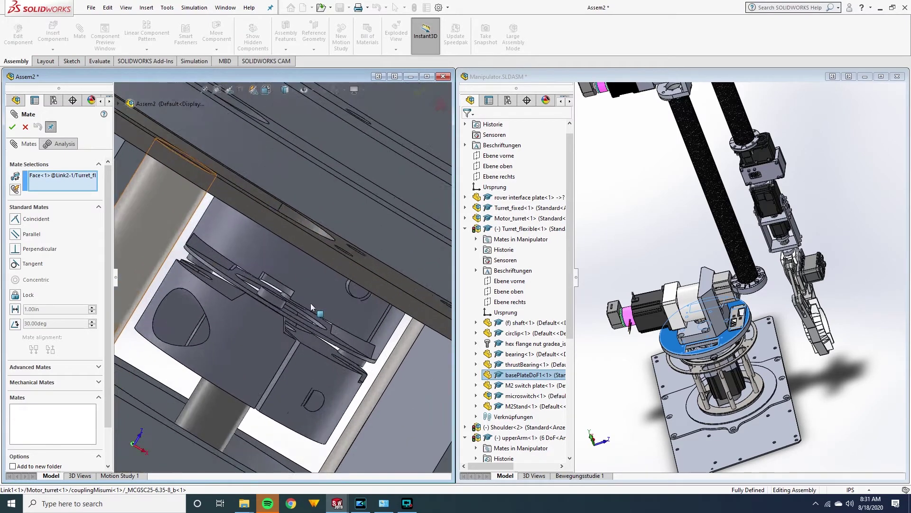
pyautogui.scroll(3, 315, 309)
pyautogui.rightClick(381, 185)
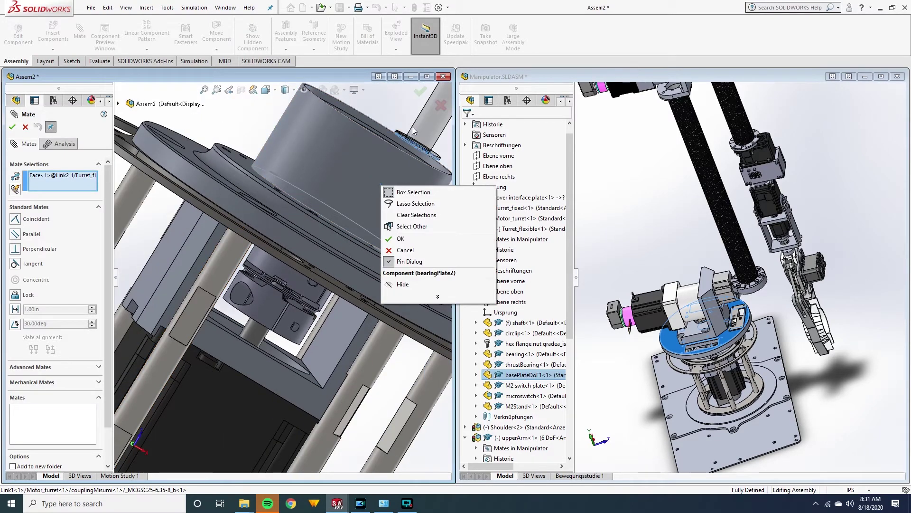
pyautogui.click(442, 100)
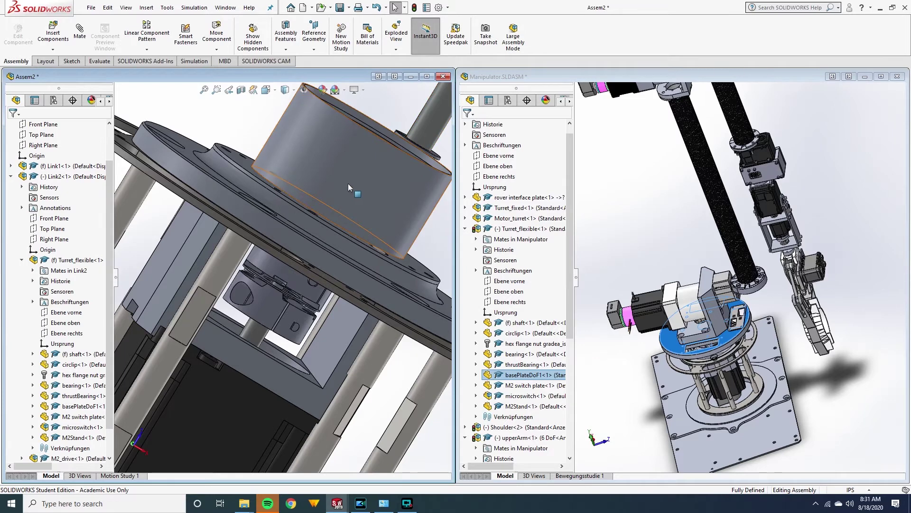
# Make the bearingPlate2 part in Link1's Turret_fixed subassembly transparent
pyautogui.scroll(-5, 332, 206)
pyautogui.rightClick(290, 258)
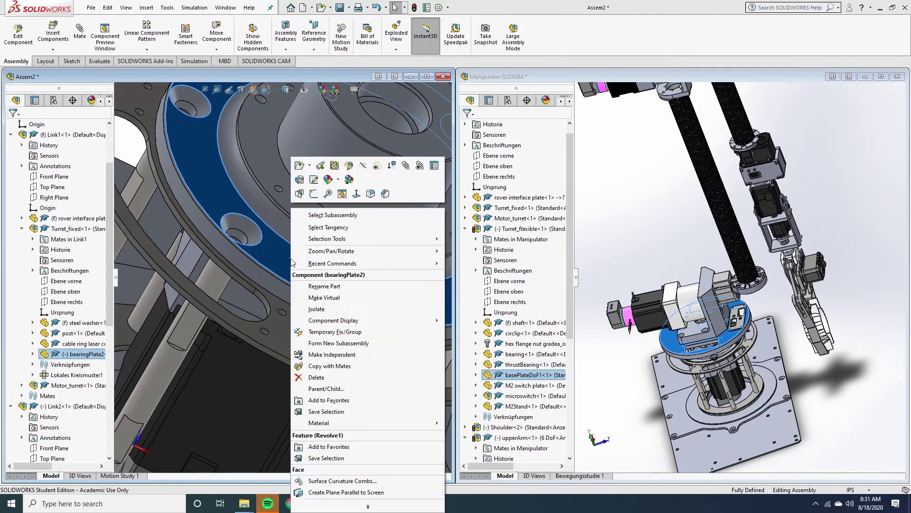
pyautogui.click(364, 167)
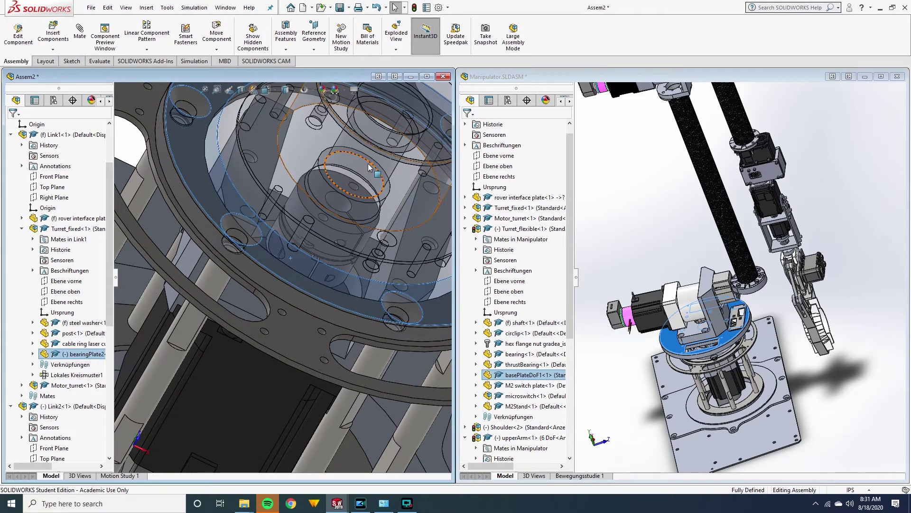
# Add a coincident mate between the circlip face on Link2's shaft and the end face of Link1's motor coupling
pyautogui.scroll(10, 335, 206)
pyautogui.moveTo(335, 206); pyautogui.dragTo(345, 198, button='middle')
pyautogui.scroll(-10, 301, 257)
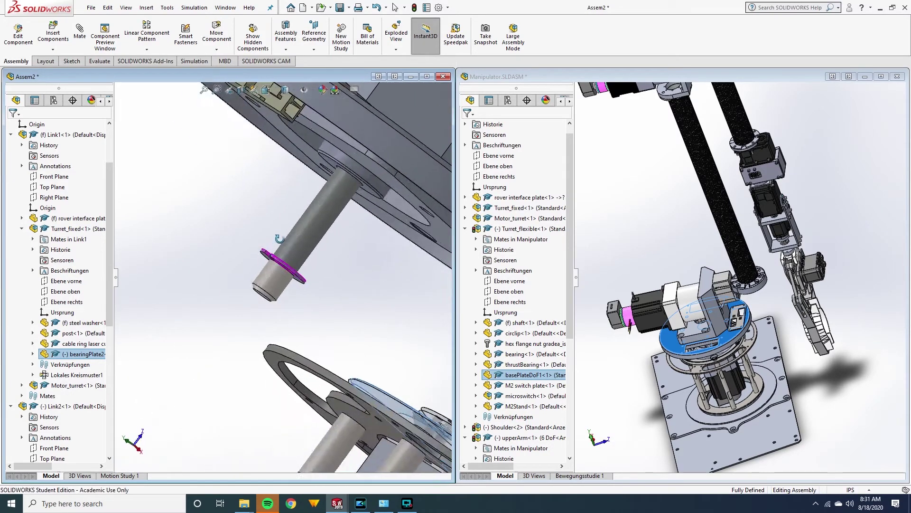
pyautogui.click(300, 274)
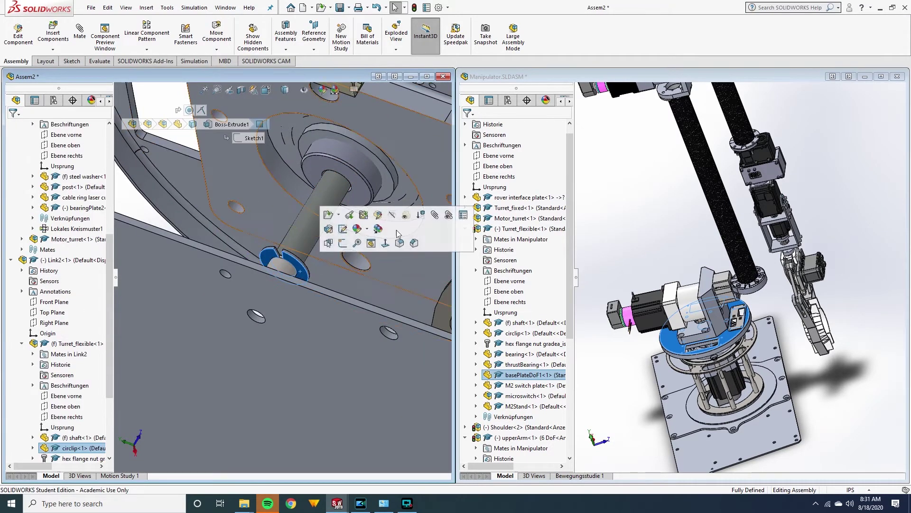
pyautogui.press('m')
pyautogui.scroll(6, 391, 255)
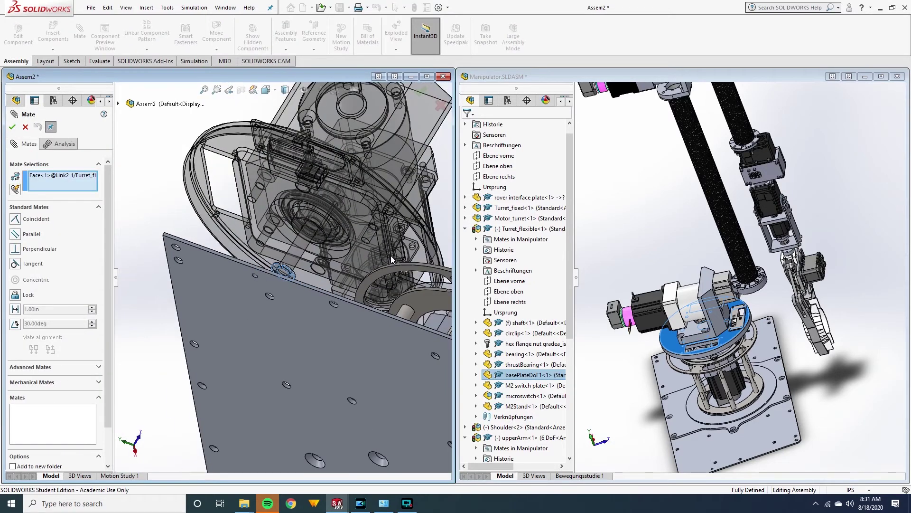
pyautogui.moveTo(354, 268); pyautogui.dragTo(294, 289, button='middle')
pyautogui.scroll(-8, 303, 332)
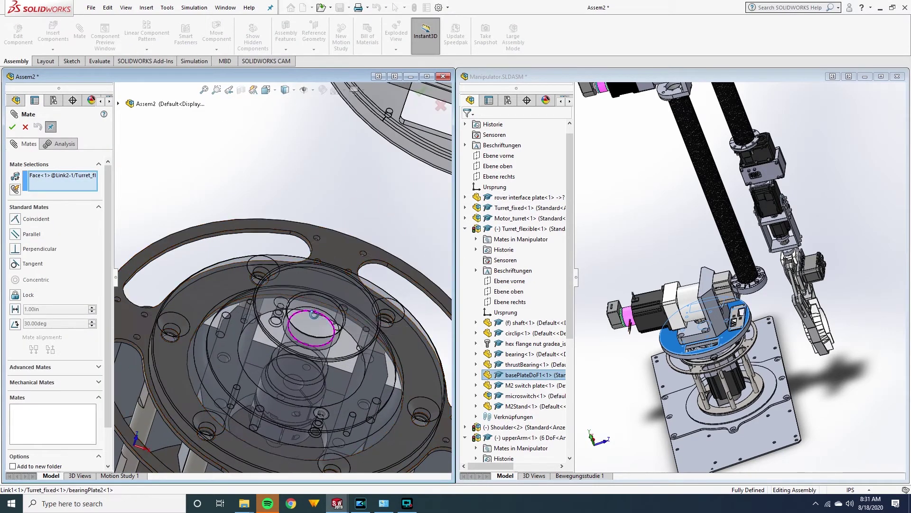
pyautogui.click(305, 348)
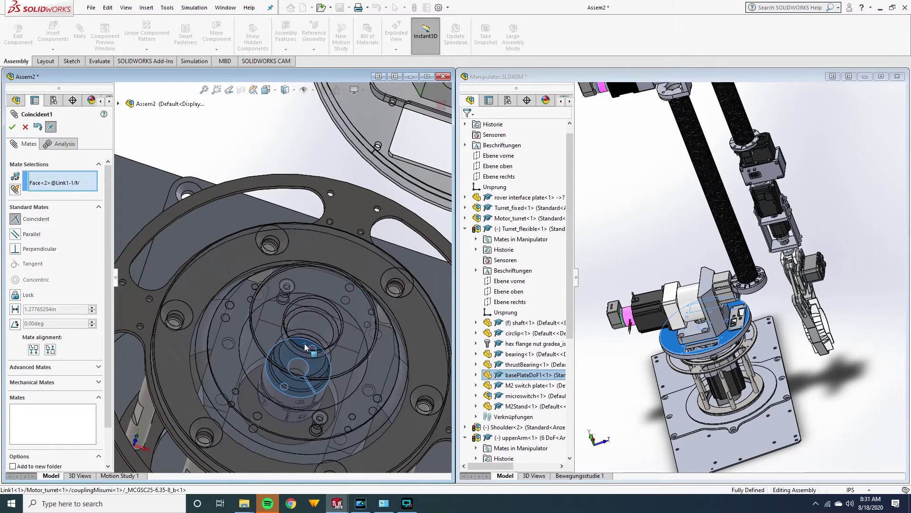
pyautogui.click(422, 98)
# Add a concentric mate between Link2's shaft and the bore of Link1's motor coupling, and finish mating
pyautogui.moveTo(383, 130); pyautogui.dragTo(330, 141, button='middle')
pyautogui.click(332, 141)
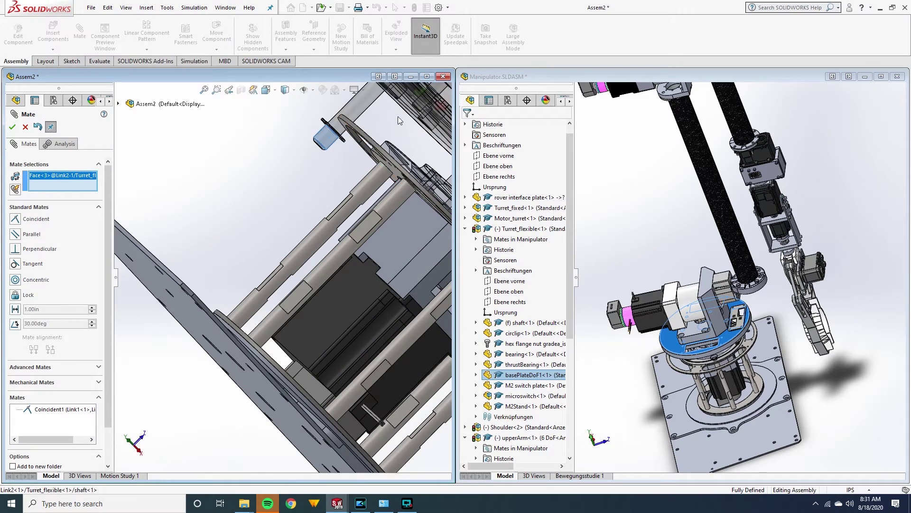
pyautogui.scroll(5, 288, 267)
pyautogui.moveTo(322, 228); pyautogui.dragTo(292, 278, button='middle')
pyautogui.scroll(-5, 296, 280)
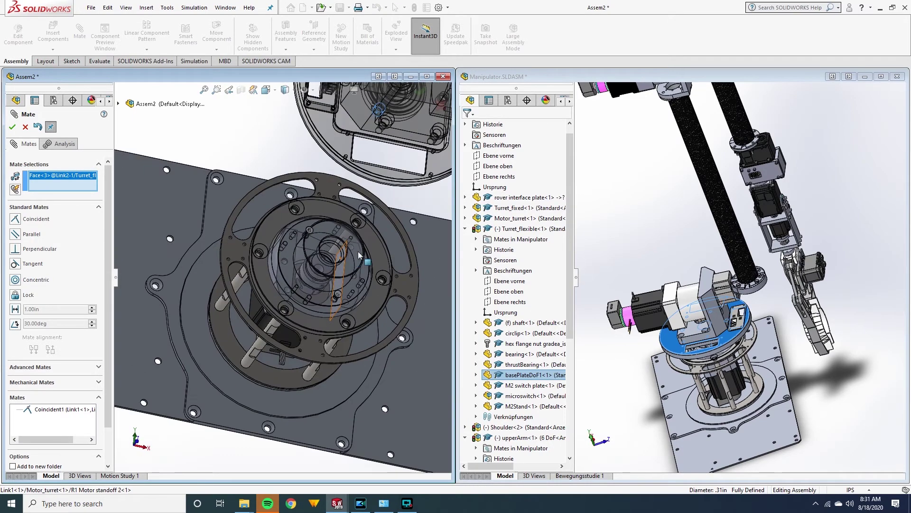
pyautogui.scroll(-5, 302, 269)
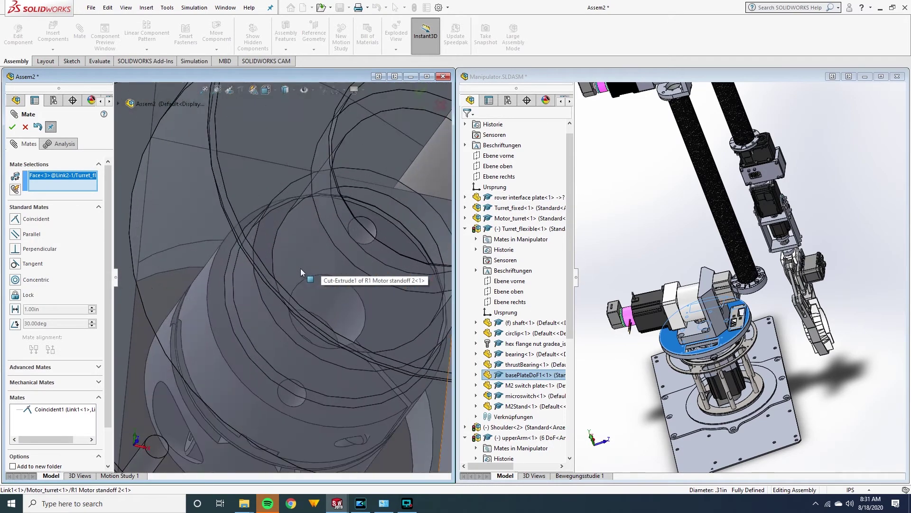
pyautogui.click(340, 301)
pyautogui.click(437, 317)
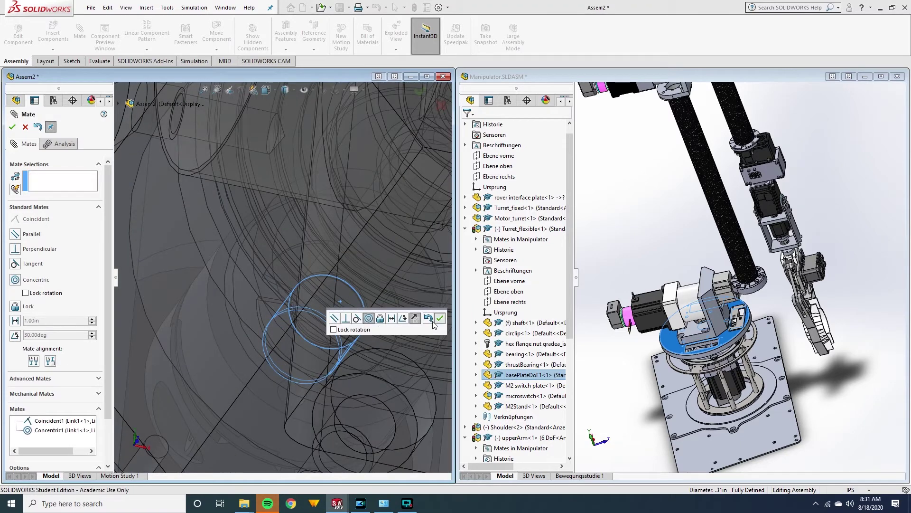
pyautogui.scroll(5, 367, 315)
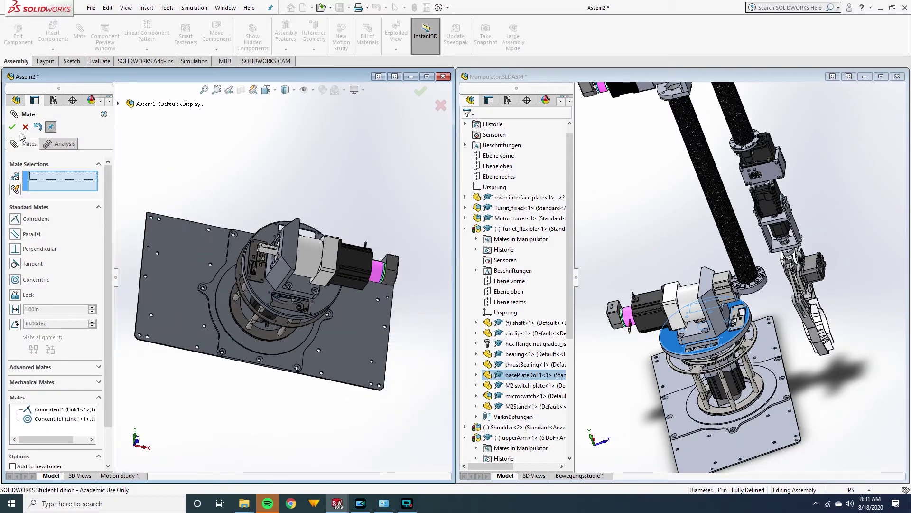
pyautogui.click(12, 127)
# Rotate Link2 by its base plate about the turret axis to test the joint
pyautogui.moveTo(322, 378); pyautogui.dragTo(296, 295, button='middle')
pyautogui.click(296, 295)
pyautogui.moveTo(297, 295); pyautogui.dragTo(350, 288)
pyautogui.press('Escape')
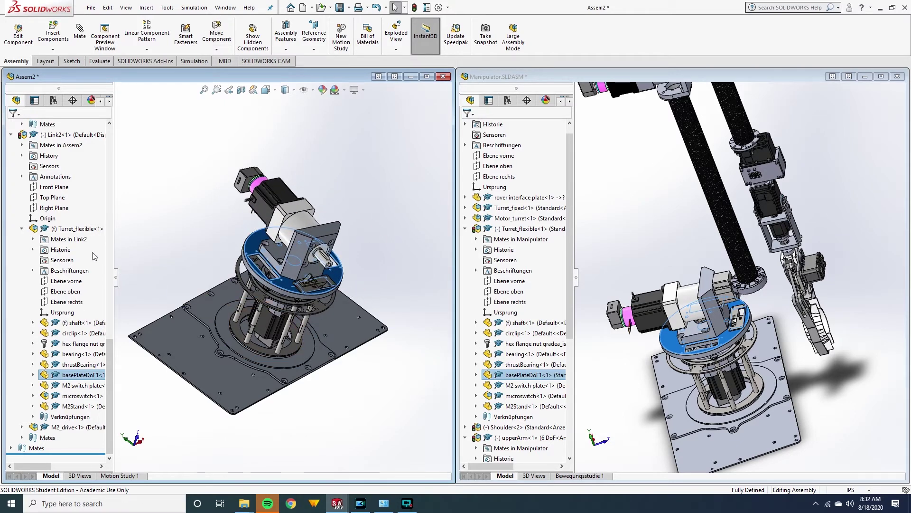
# Collapse the Turret_fixed branch of Link1 in the assembly tree and clear the selection
pyautogui.scroll(4, 95, 256)
pyautogui.scroll(10, 14, 285)
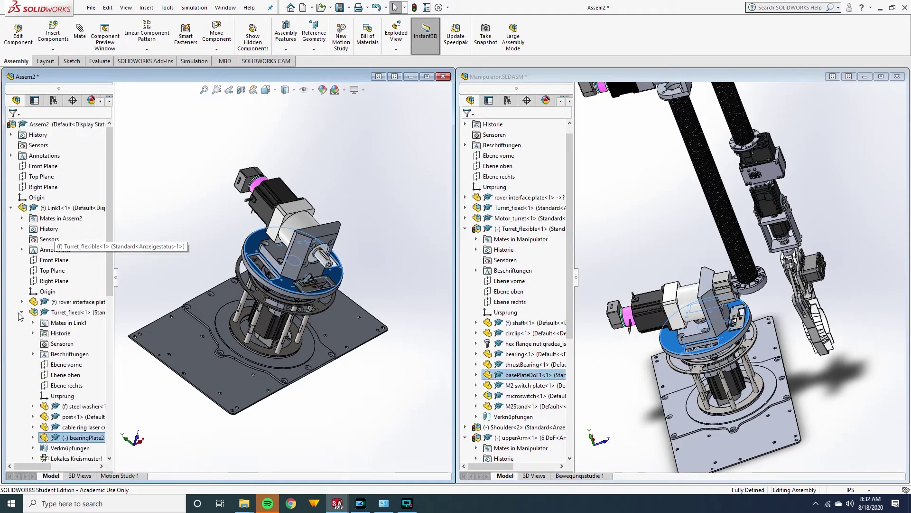
pyautogui.click(21, 312)
pyautogui.click(52, 322)
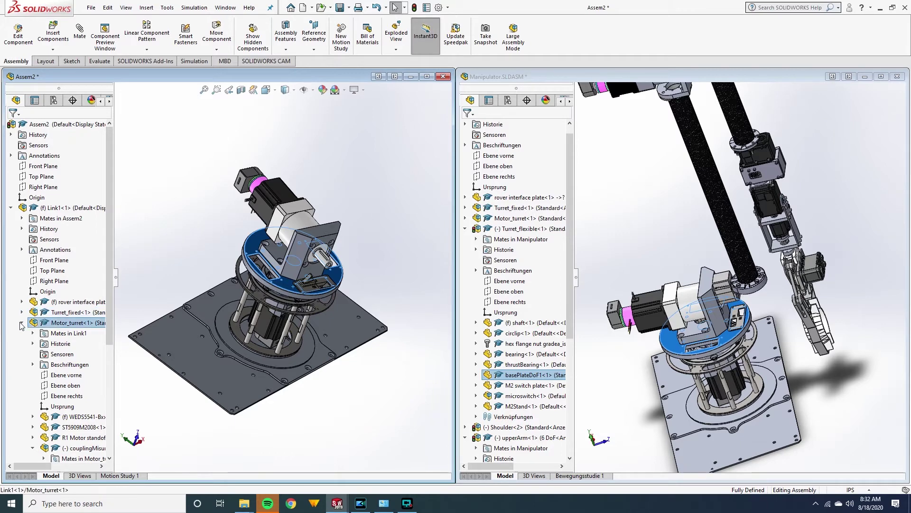
pyautogui.click(211, 137)
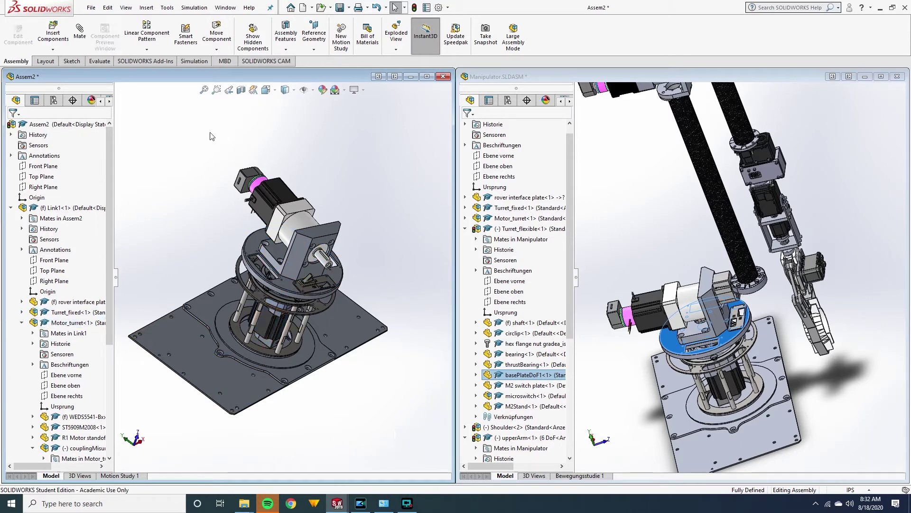
# Insert the Link3 assembly, turned twice by 90° about Z, and place it beside Link2
pyautogui.click(65, 43)
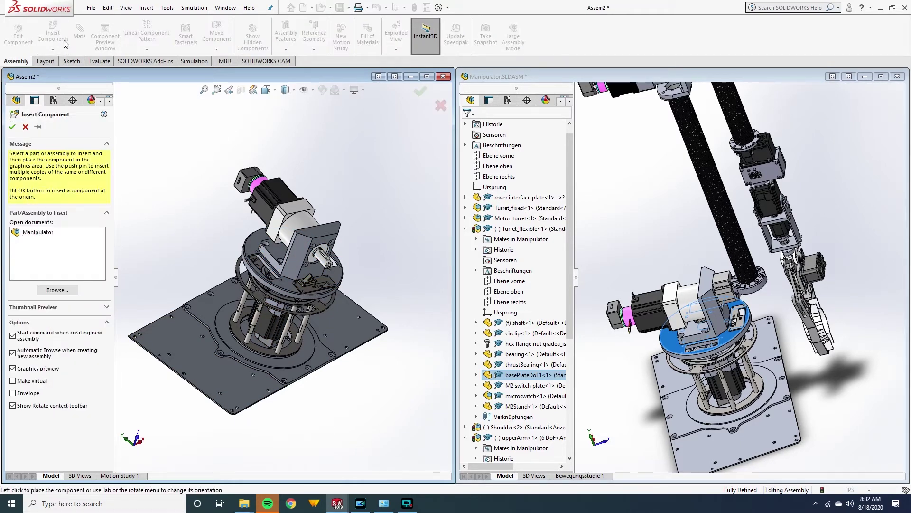
pyautogui.click(57, 290)
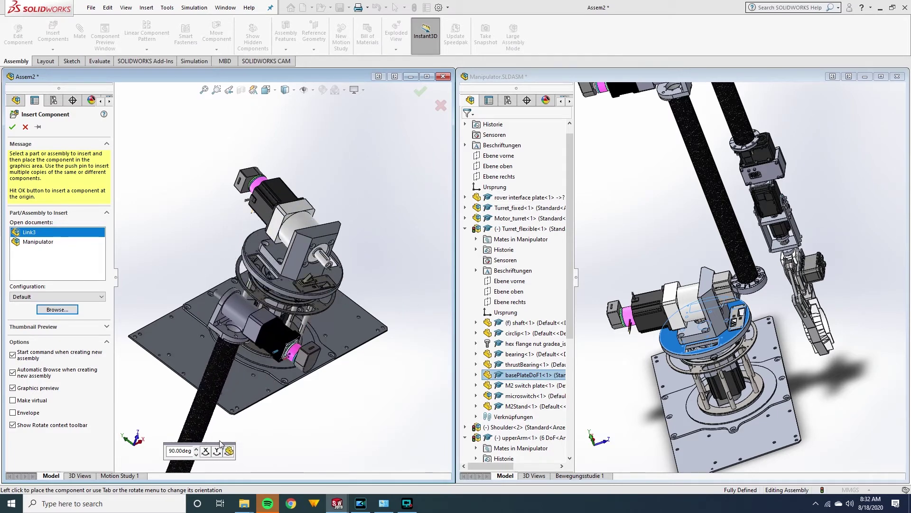
pyautogui.click(229, 451)
pyautogui.click(228, 452)
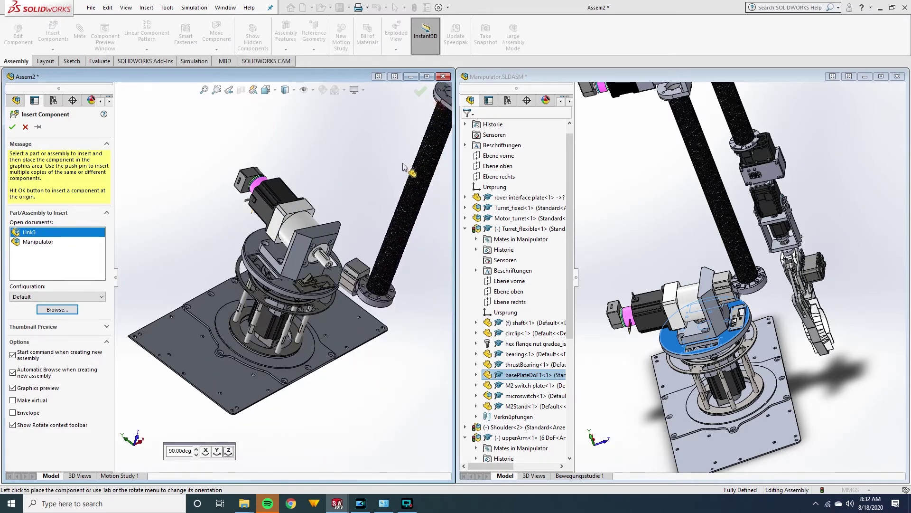
pyautogui.click(403, 167)
# Add a coincident mate between the end face of Link3's M2sprocket and the shaft-side face of Link2's motor stand
pyautogui.moveTo(412, 226); pyautogui.dragTo(404, 328, button='middle')
pyautogui.press('space')
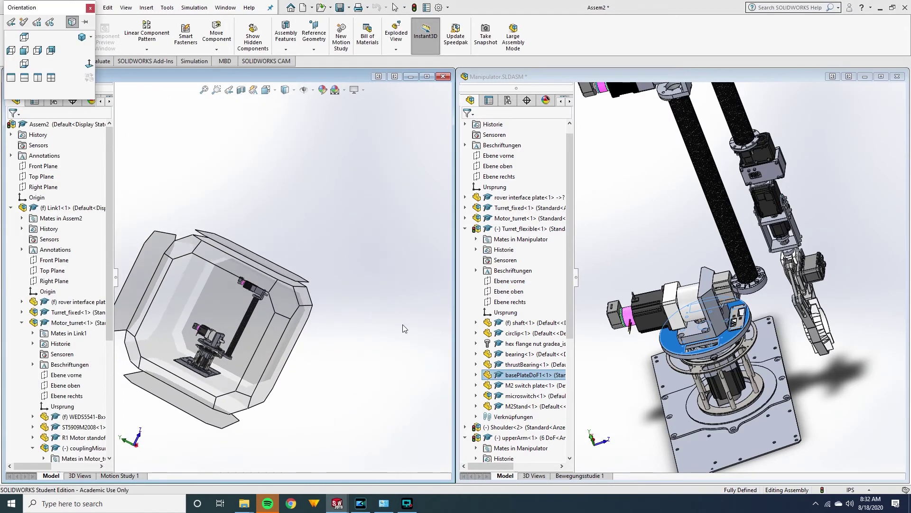
pyautogui.click(251, 277)
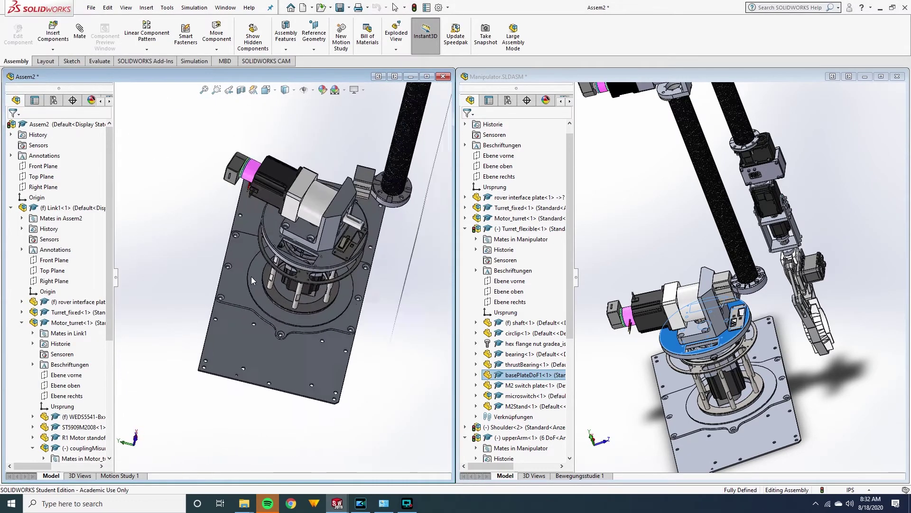
pyautogui.click(335, 259)
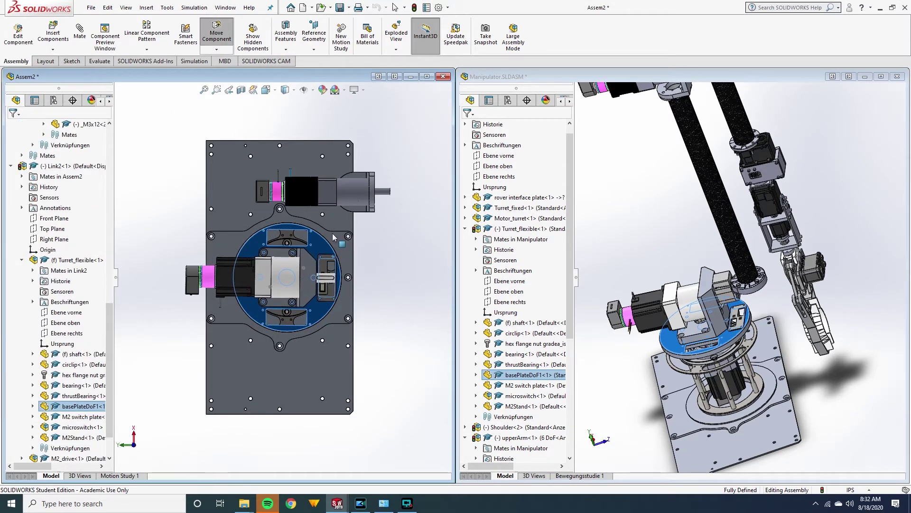
pyautogui.click(388, 251)
pyautogui.moveTo(383, 255); pyautogui.dragTo(354, 165, button='middle')
pyautogui.scroll(-6, 342, 295)
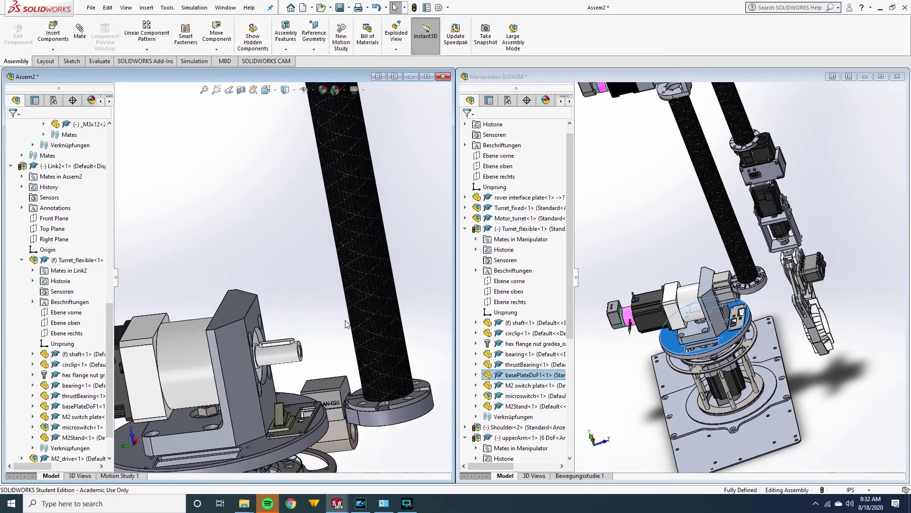
pyautogui.moveTo(348, 300); pyautogui.dragTo(296, 449, button='middle')
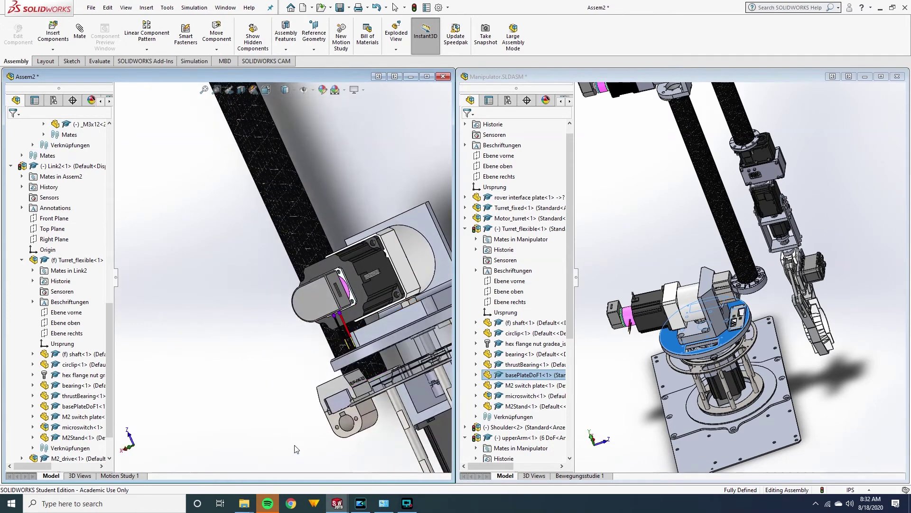
pyautogui.click(354, 413)
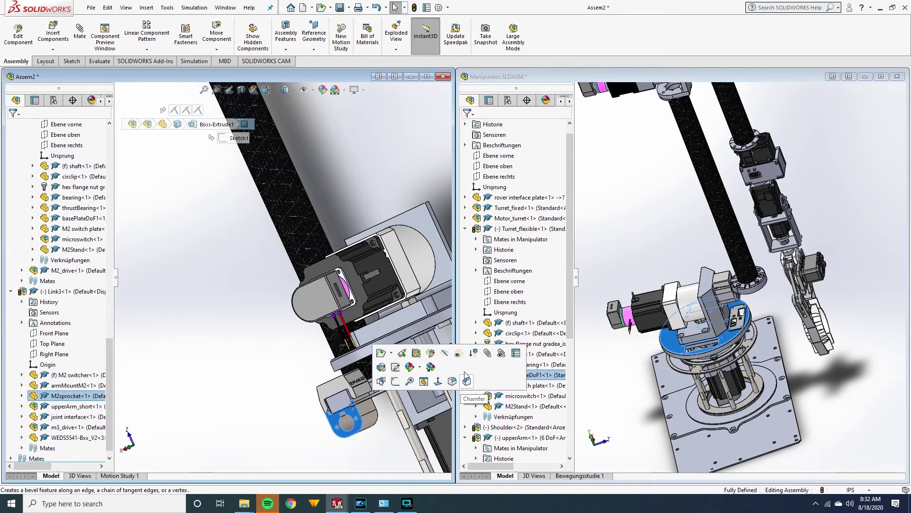
pyautogui.click(486, 353)
pyautogui.moveTo(380, 360); pyautogui.dragTo(327, 372, button='middle')
pyautogui.moveTo(360, 320); pyautogui.dragTo(375, 329, button='middle')
pyautogui.click(362, 332)
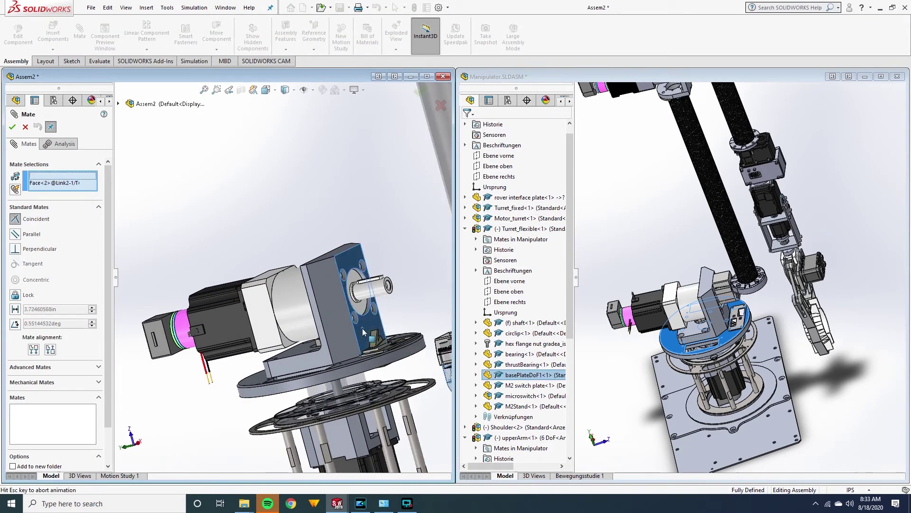
pyautogui.click(441, 345)
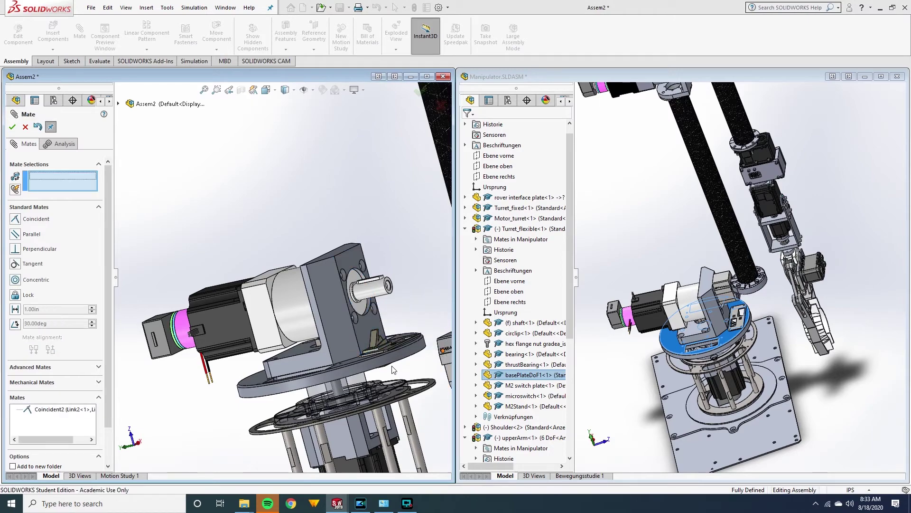
# Add a concentric mate between Link2's M2 drive shaft and the bore of Link3's M2sprocket
pyautogui.moveTo(413, 360); pyautogui.dragTo(397, 343, button='middle')
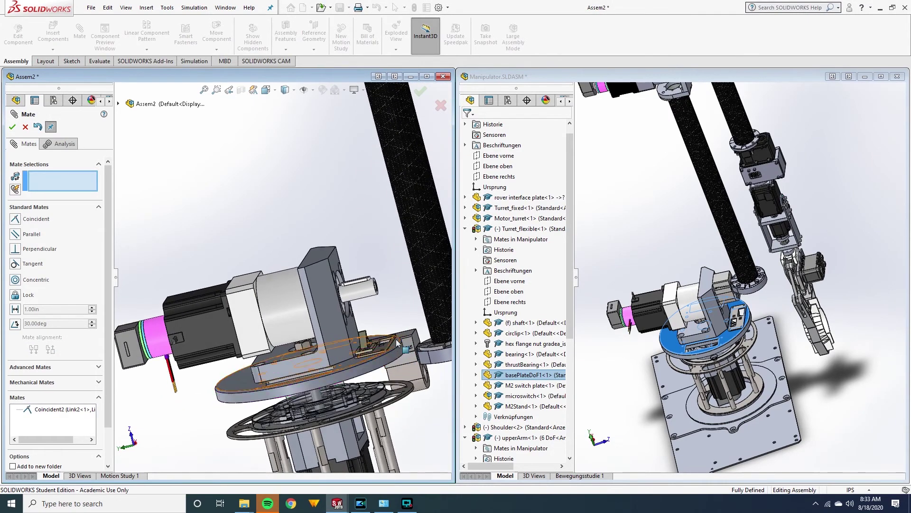
pyautogui.click(368, 296)
pyautogui.moveTo(368, 295); pyautogui.dragTo(216, 380, button='middle')
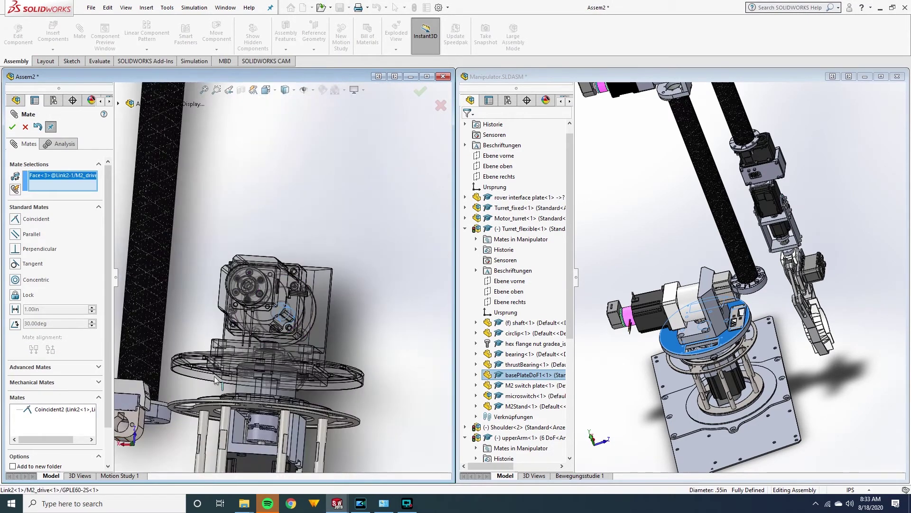
pyautogui.keyDown('ctrl'); pyautogui.moveTo(122, 449); pyautogui.dragTo(287, 275, button='middle'); pyautogui.keyUp('ctrl')
pyautogui.scroll(-7, 261, 259)
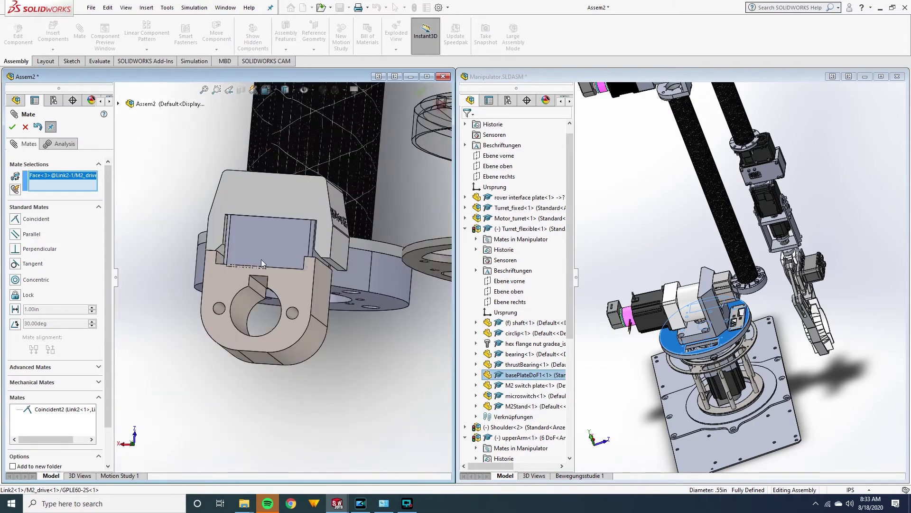
pyautogui.click(225, 331)
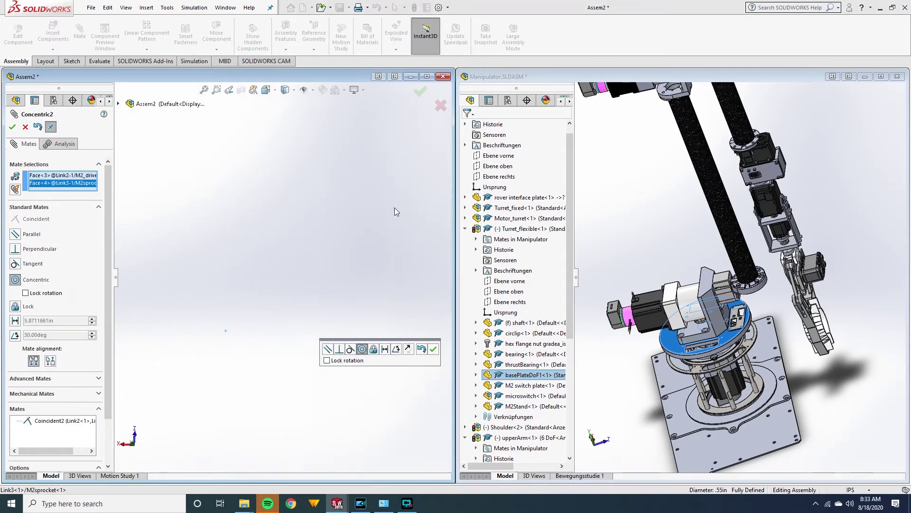
pyautogui.scroll(5, 313, 318)
pyautogui.moveTo(326, 304); pyautogui.dragTo(285, 335, button='middle')
pyautogui.click(420, 93)
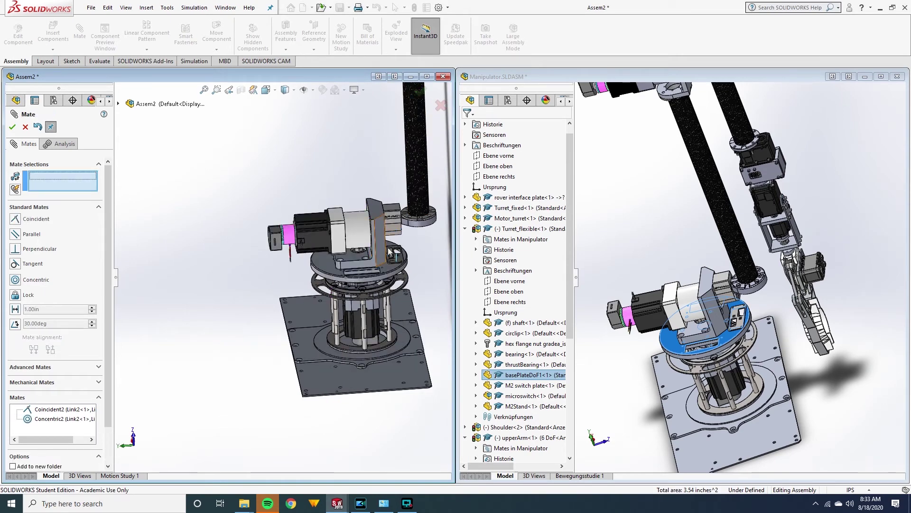
# Finish mating, swing Link3 by its upper arm tube to test the joint, and clear the selection
pyautogui.scroll(3, 390, 251)
pyautogui.scroll(-4, 323, 332)
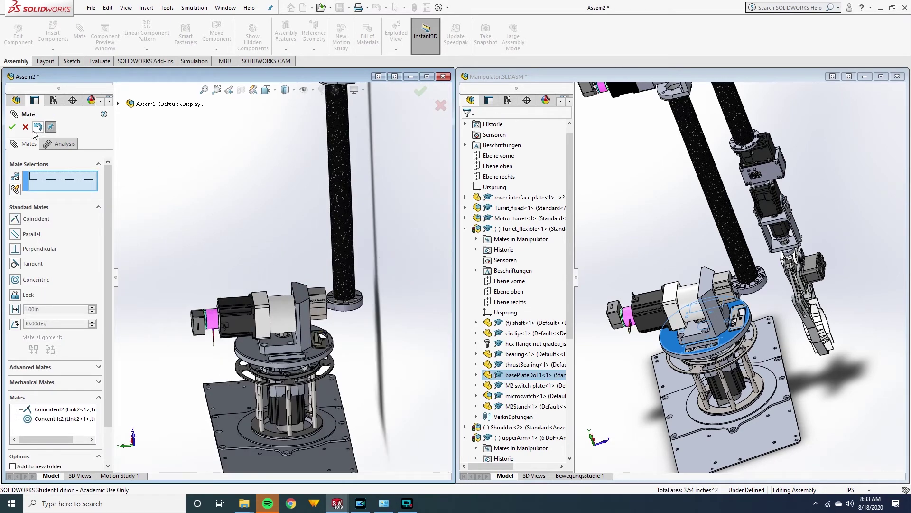
pyautogui.click(11, 128)
pyautogui.moveTo(341, 229)
pyautogui.mouseDown()
pyautogui.moveTo(337, 243)
pyautogui.moveTo(349, 215)
pyautogui.moveTo(345, 232)
pyautogui.mouseUp()
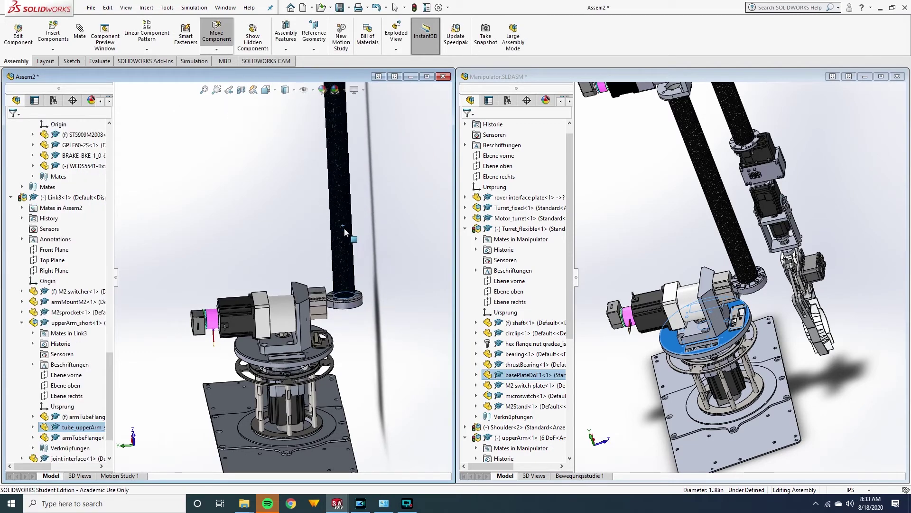
pyautogui.click(400, 218)
# Insert Link4 and join it to Link3's upper joint with a concentric and a coincident mate
pyautogui.scroll(3, 400, 222)
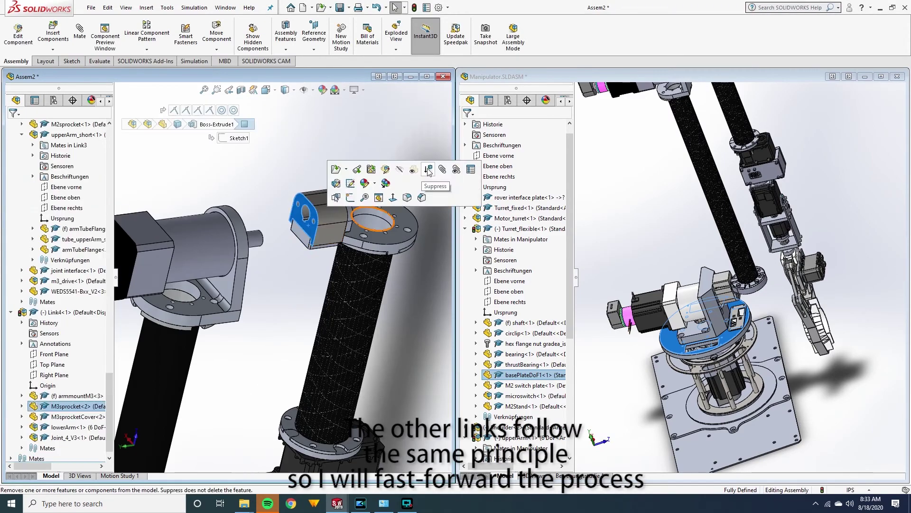
pyautogui.scroll(-5, 304, 235)
pyautogui.click(299, 237)
pyautogui.click(79, 31)
pyautogui.scroll(5, 312, 397)
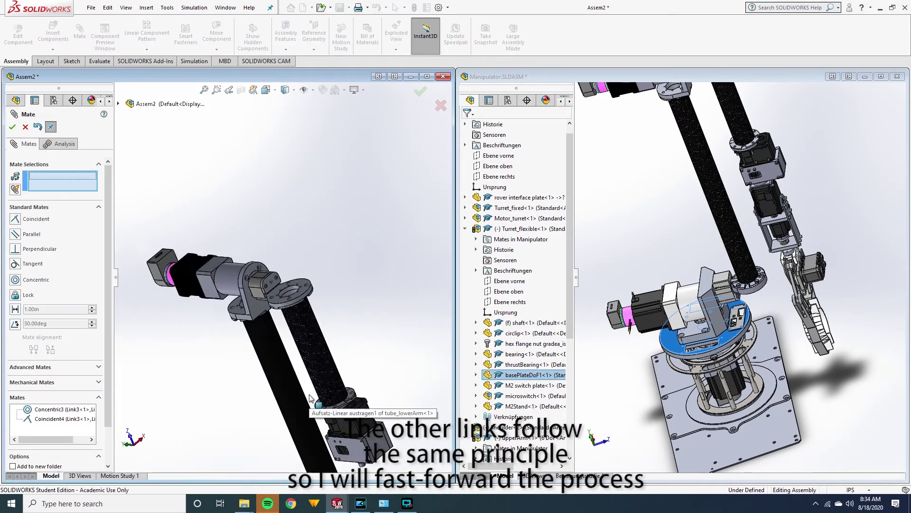
pyautogui.press('Escape')
# Insert the Link5 assembly and place it near the lower end of Link4
pyautogui.click(52, 32)
pyautogui.click(57, 309)
pyautogui.click(372, 379)
pyautogui.click(317, 268)
# Try a coincident mate between Link5's R4 shaft adapter and Link4's Joint_4 housing, and delete that mate
pyautogui.scroll(-3, 304, 237)
pyautogui.click(79, 31)
pyautogui.click(314, 214)
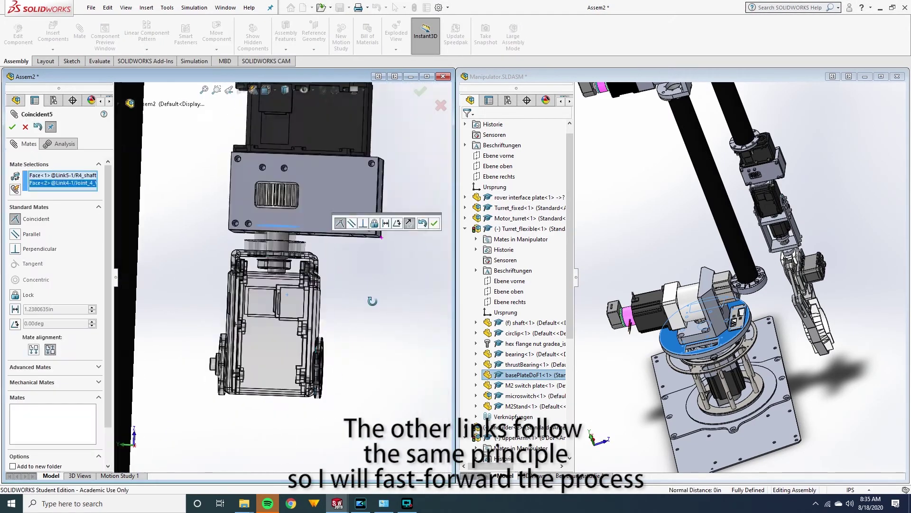
pyautogui.click(435, 220)
pyautogui.scroll(-3, 285, 223)
pyautogui.click(66, 447)
pyautogui.press('Delete')
pyautogui.press('Return')
# Join Link5's shaft adapter to Link4's Joint_4 with a concentric and a coincident mate, and finish mating
pyautogui.click(309, 280)
pyautogui.click(79, 31)
pyautogui.scroll(5, 273, 271)
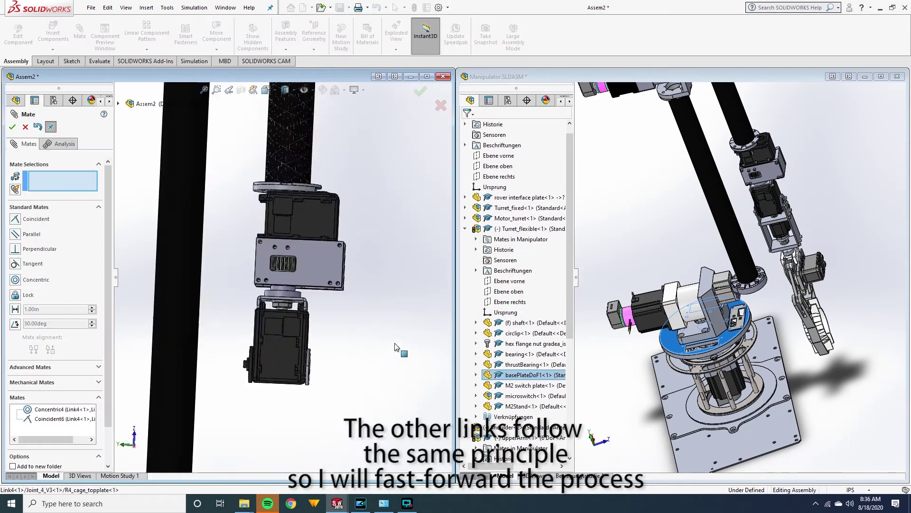
pyautogui.press('Escape')
# Insert the Link6 assembly, turned by 90° about Z, and place it below Link5
pyautogui.click(53, 31)
pyautogui.click(57, 288)
pyautogui.click(228, 451)
pyautogui.click(265, 380)
# Join Link6's hinge plates to Link5's servo with a coincident and a concentric mate, and finish mating
pyautogui.click(309, 244)
pyautogui.click(79, 31)
pyautogui.click(284, 333)
pyautogui.scroll(-4, 285, 242)
pyautogui.press('Escape')
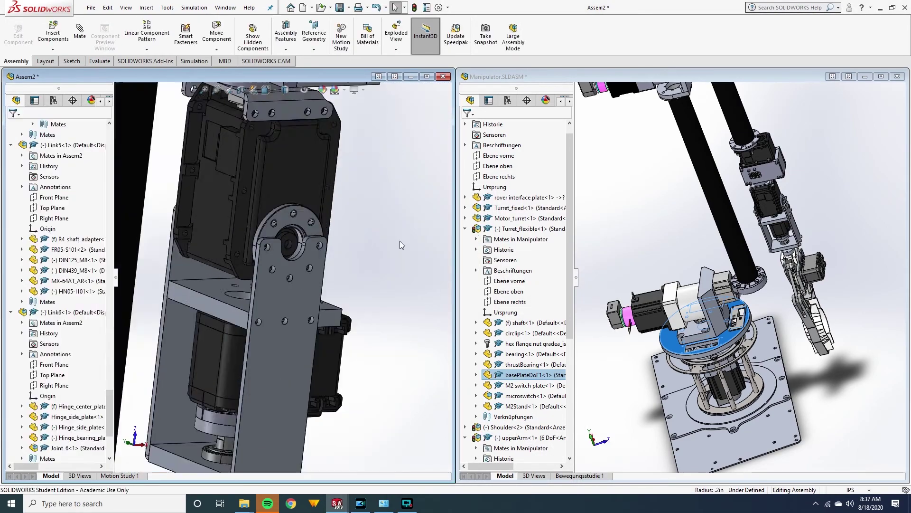
# Insert the gripper_assembly and place it below Link6 at the end of the arm
pyautogui.scroll(6, 318, 207)
pyautogui.click(52, 31)
pyautogui.click(57, 290)
pyautogui.scroll(-3, 243, 332)
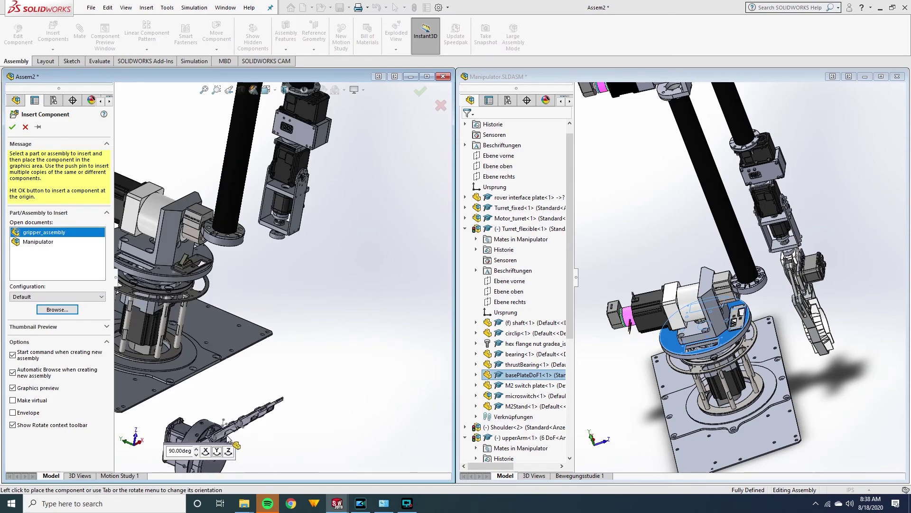
pyautogui.click(237, 435)
# Try to attach the gripper assembly to Link6 with a coincident and a concentric mate
pyautogui.scroll(-4, 237, 427)
pyautogui.click(79, 31)
pyautogui.click(290, 284)
pyautogui.scroll(-3, 229, 291)
pyautogui.scroll(4, 266, 303)
pyautogui.click(299, 358)
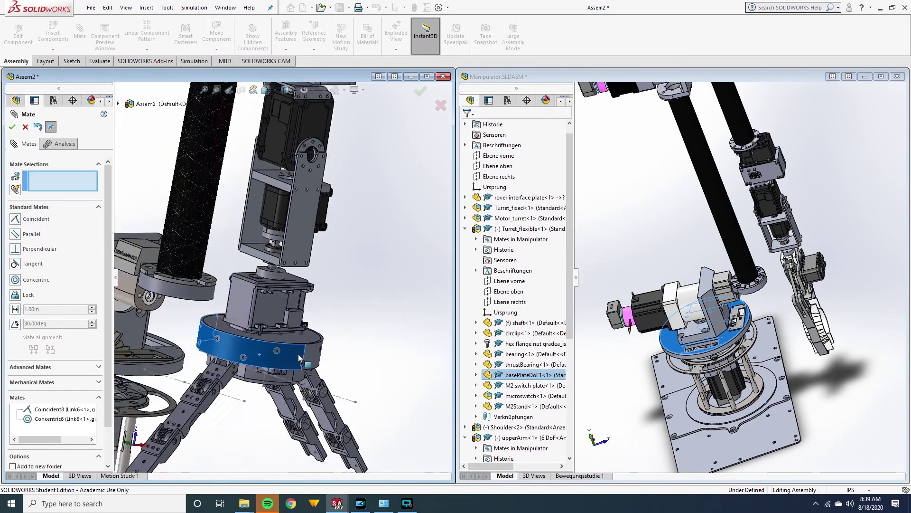
pyautogui.press('Escape')
# Add a coincident mate between the gripper assembly's mounting face and the end face of Link6's gripper adapter
pyautogui.click(80, 31)
pyautogui.click(333, 280)
pyautogui.moveTo(266, 275); pyautogui.dragTo(247, 214, button='middle')
pyautogui.click(327, 176)
pyautogui.press('Return')
# Add a concentric mate between the gripper body's tube and Link6's R6 gripper adapter, and finish mating
pyautogui.moveTo(285, 247); pyautogui.dragTo(297, 285, button='middle')
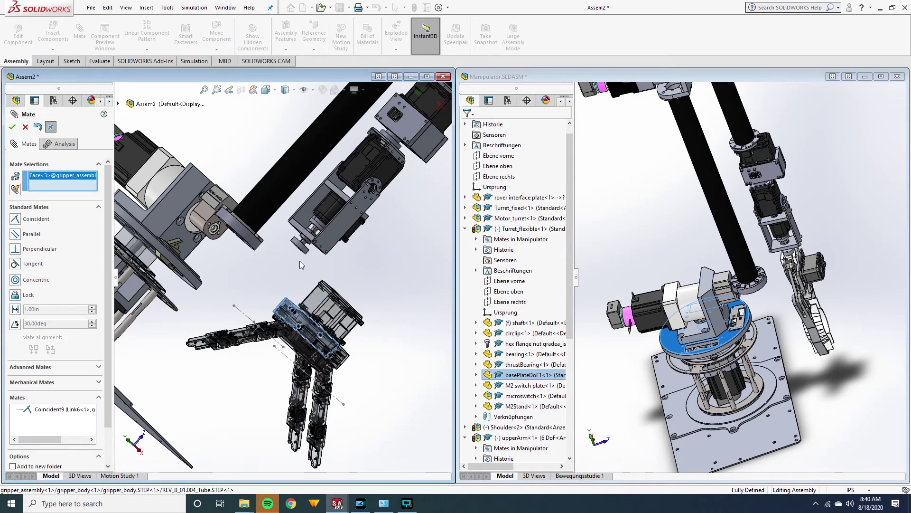
pyautogui.scroll(-5, 292, 239)
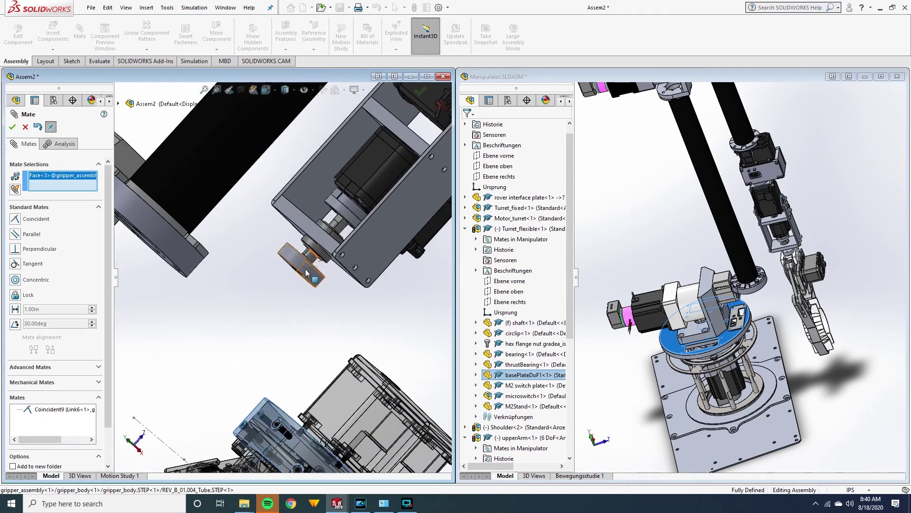
pyautogui.click(306, 272)
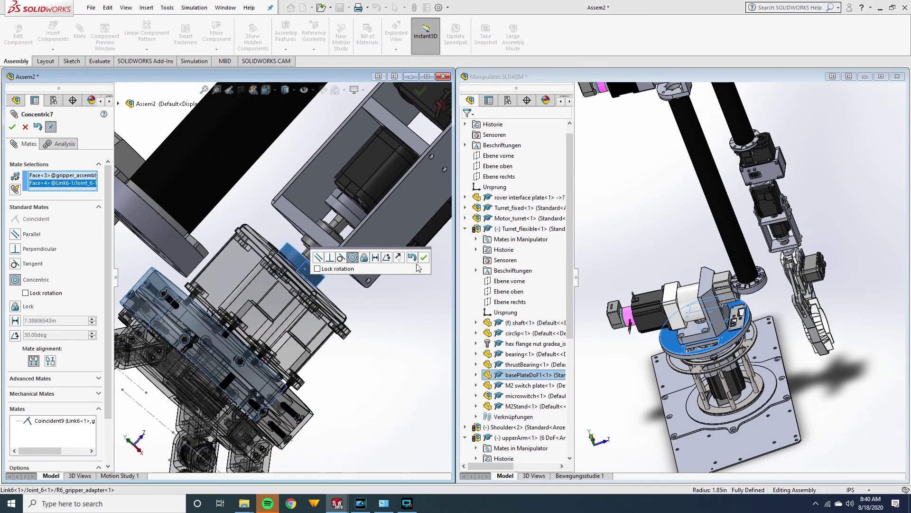
pyautogui.click(424, 258)
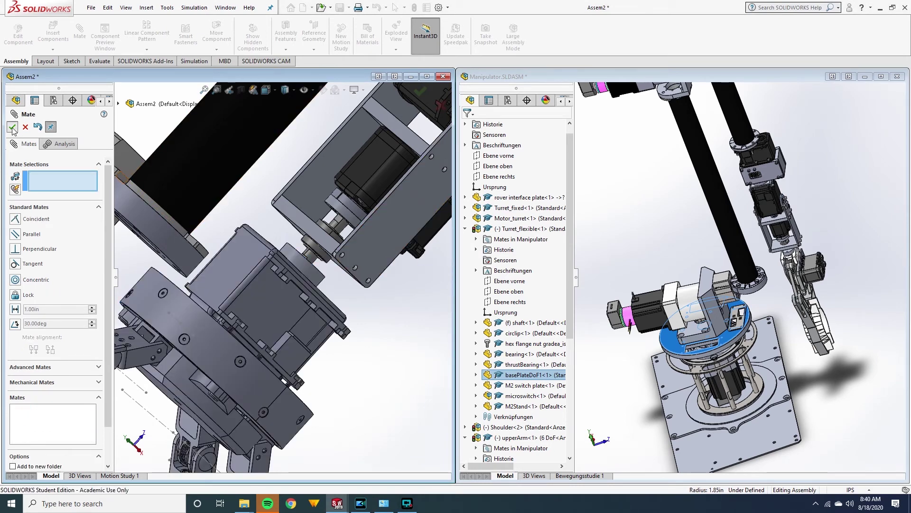
pyautogui.press('Escape')
# Examine the assembled arm from several sides and review the list of mates joining Link1 through the gripper
pyautogui.scroll(6, 236, 326)
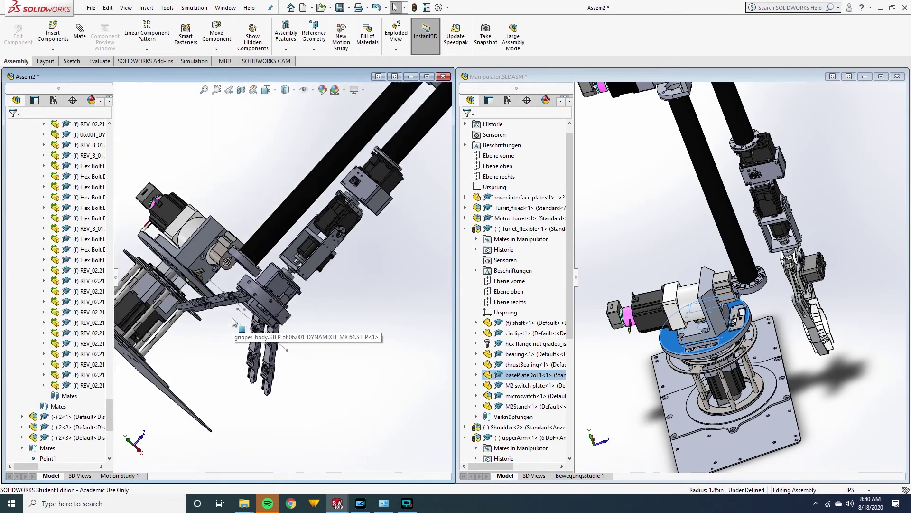
pyautogui.moveTo(233, 321); pyautogui.dragTo(270, 335, button='middle')
pyautogui.scroll(6, 269, 285)
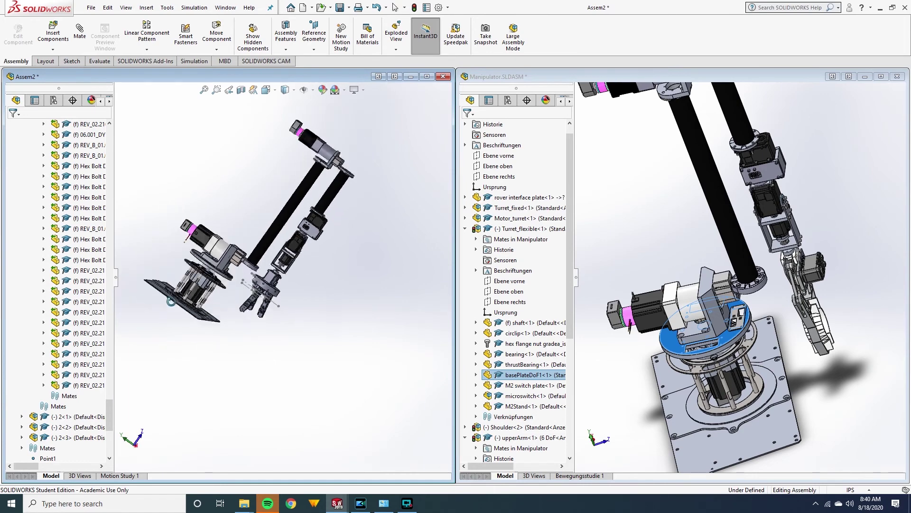
pyautogui.moveTo(256, 299); pyautogui.dragTo(104, 307, button='middle')
pyautogui.moveTo(270, 335); pyautogui.dragTo(281, 280, button='middle')
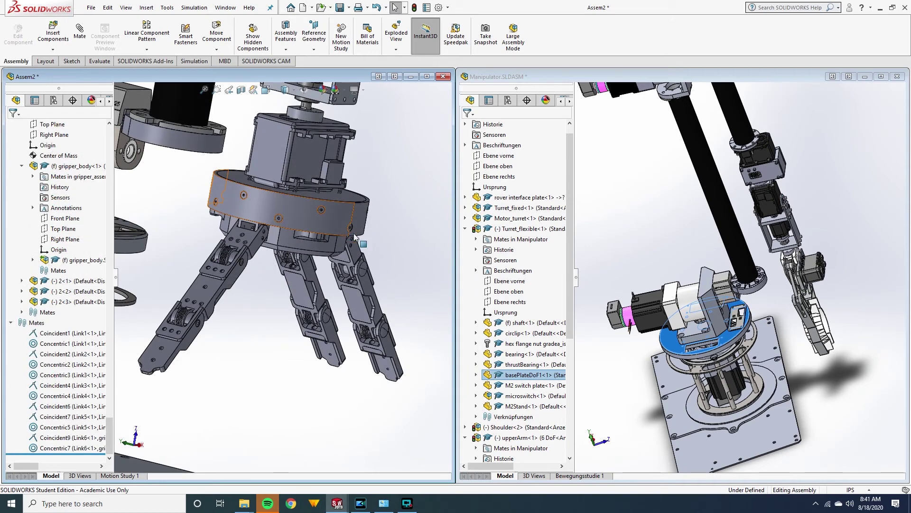
pyautogui.scroll(6, 424, 253)
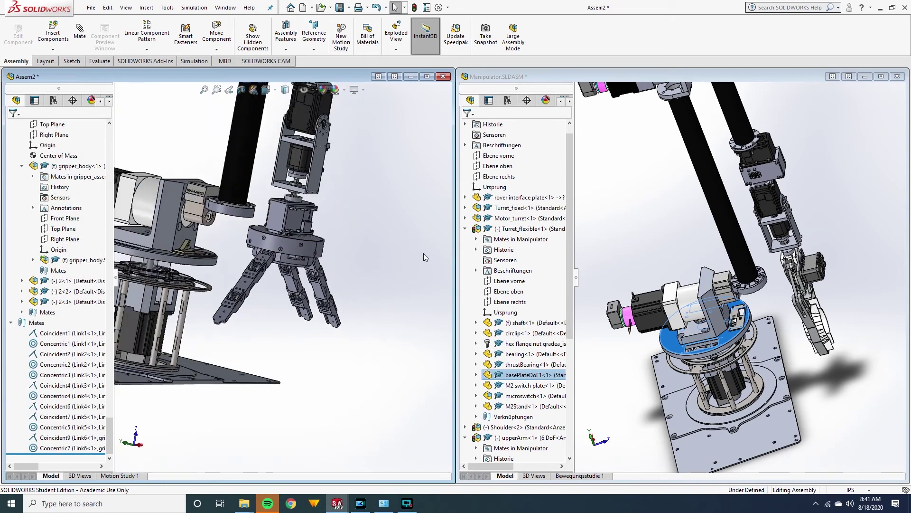
pyautogui.scroll(4, 302, 261)
pyautogui.scroll(-3, 300, 235)
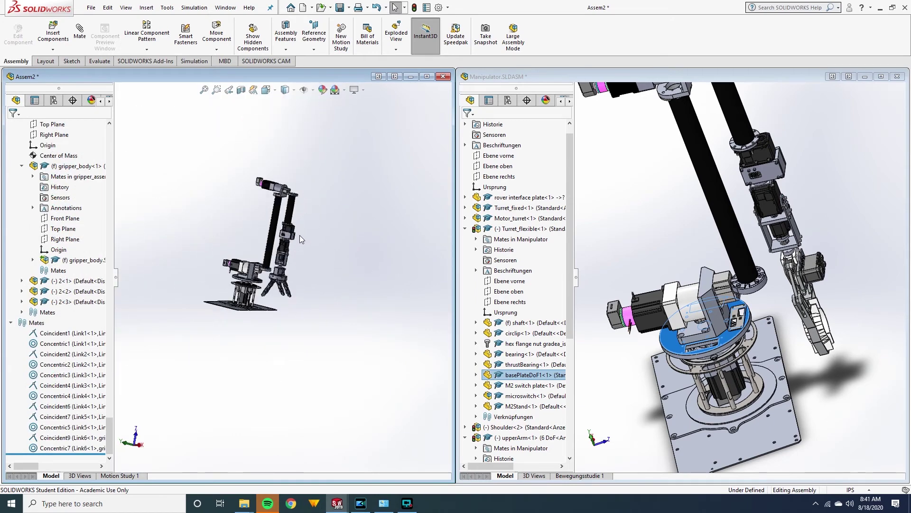
pyautogui.scroll(-1, 233, 252)
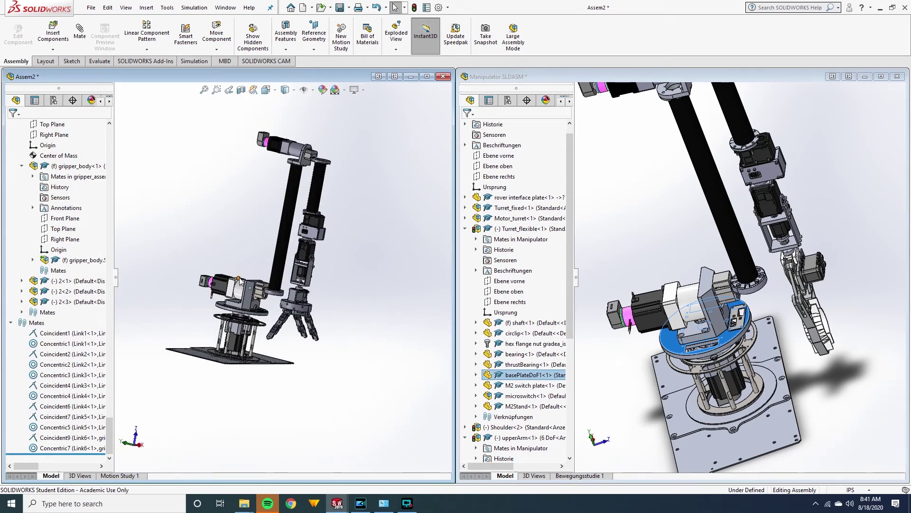
# Activate the original Manipulator assembly, clear its selection and view the whole arm for comparison
pyautogui.click(622, 253)
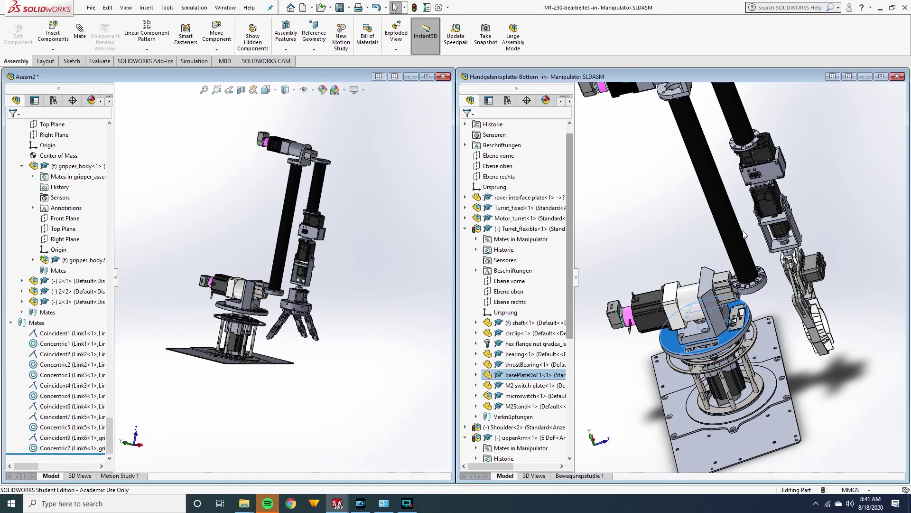
pyautogui.click(737, 256)
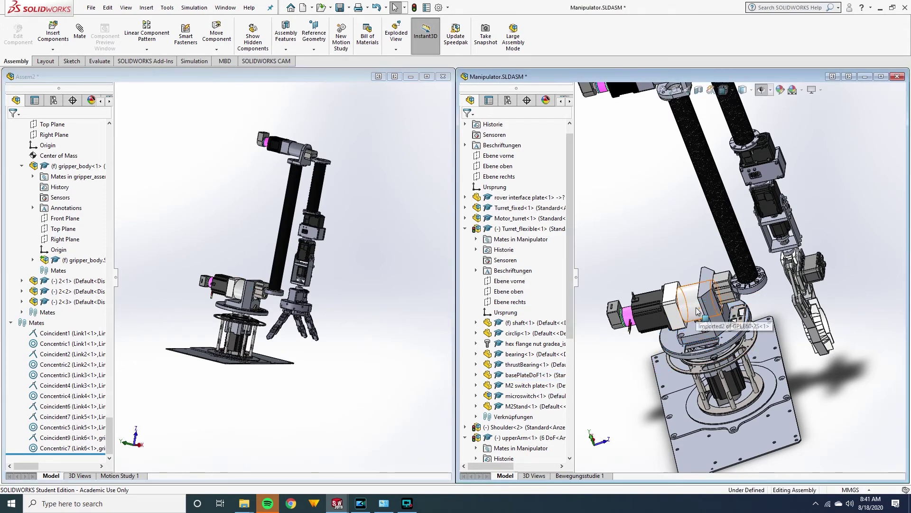
pyautogui.scroll(5, 697, 311)
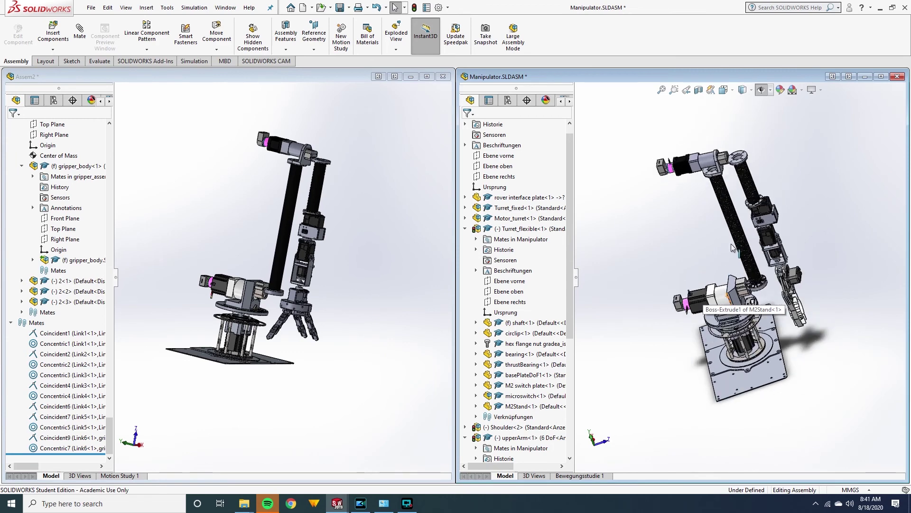
# Examine the screws on the original Manipulator's wrist, from the motor housing below the forearm tube to the hinge side plate
pyautogui.scroll(-10, 731, 247)
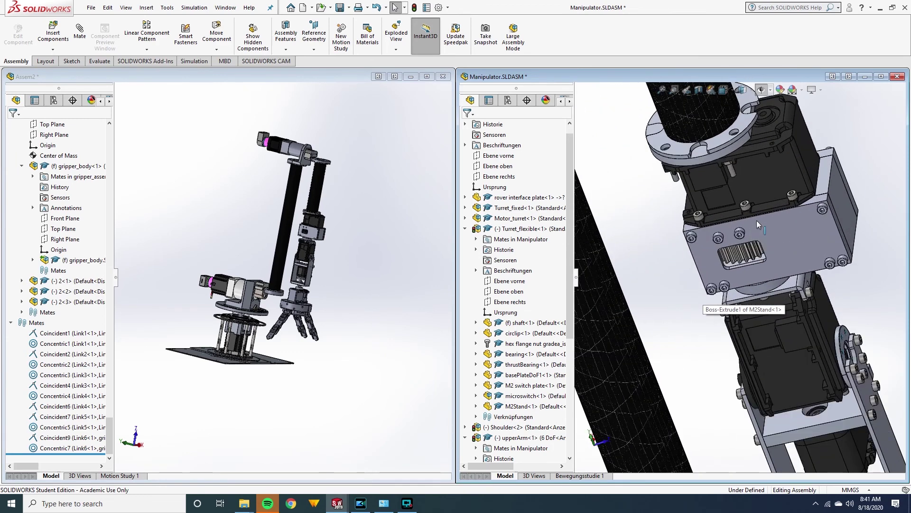
pyautogui.scroll(-4, 758, 225)
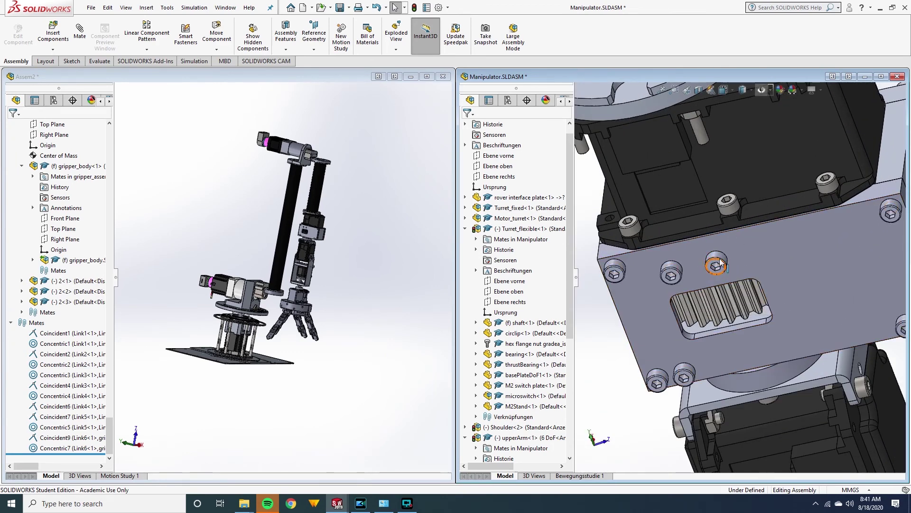
pyautogui.click(719, 262)
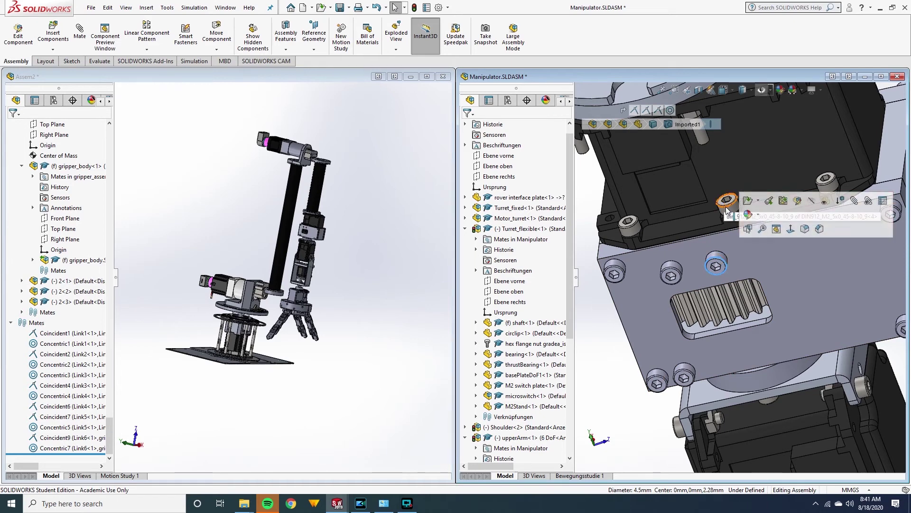
pyautogui.scroll(5, 707, 248)
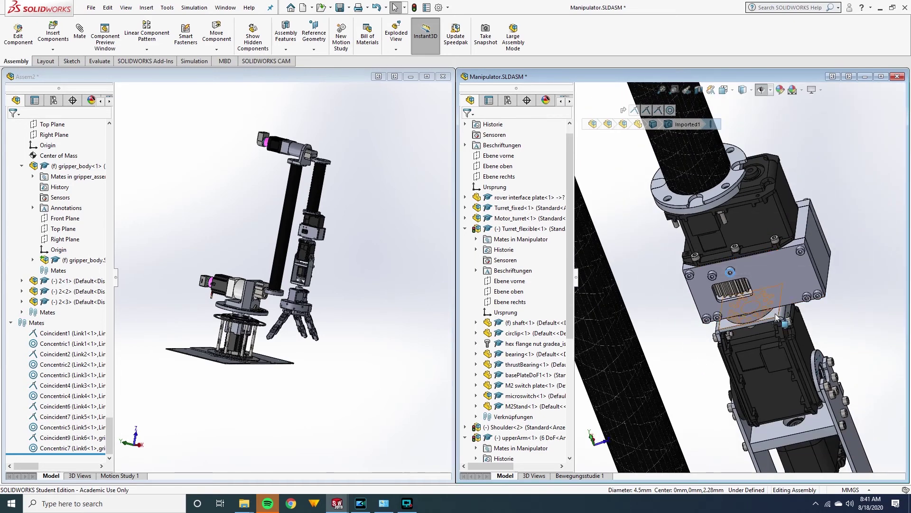
pyautogui.scroll(-5, 823, 375)
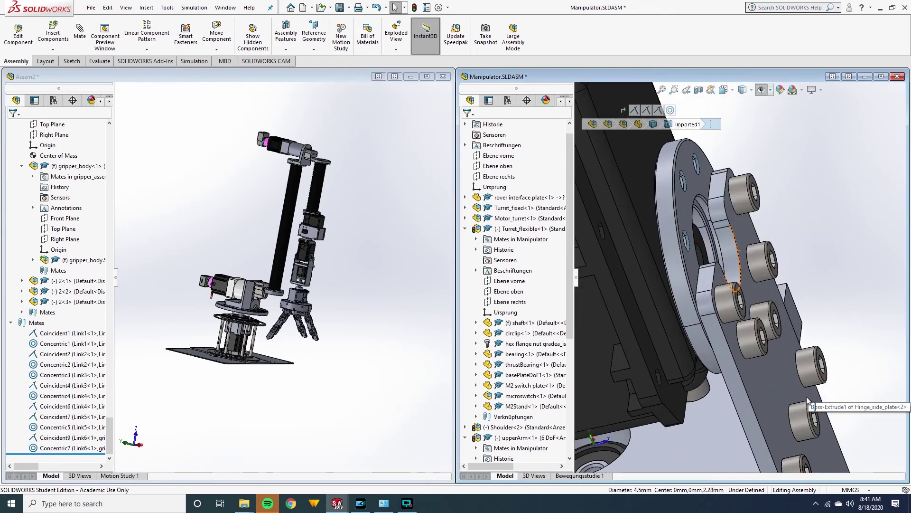
pyautogui.scroll(-2, 775, 327)
pyautogui.moveTo(775, 328); pyautogui.dragTo(838, 323, button='middle')
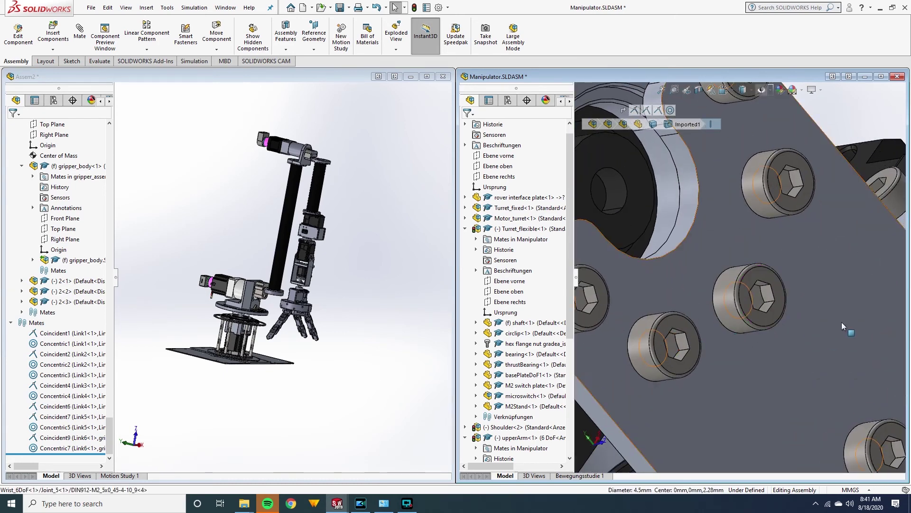
pyautogui.scroll(5, 753, 329)
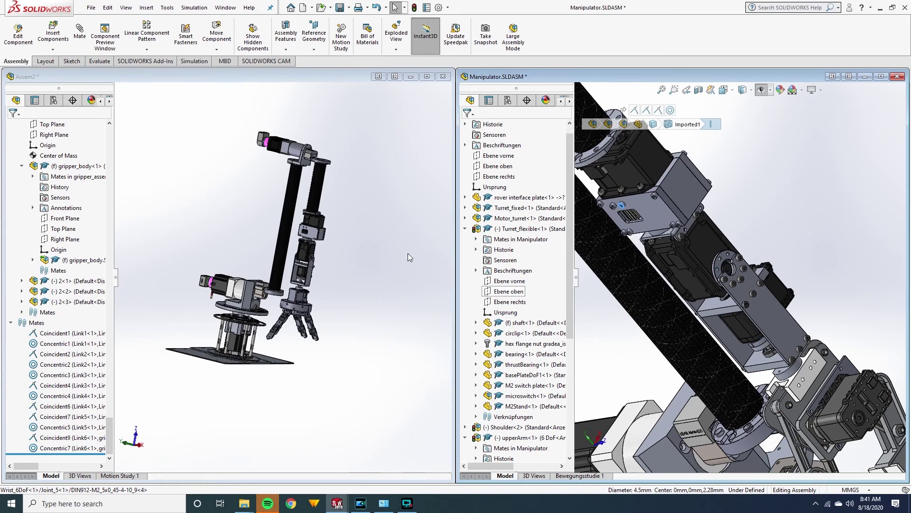
# Inspect the R4 cage and hinge side plates in the rebuilt assembly for comparison, and view the whole arm
pyautogui.scroll(-5, 315, 230)
pyautogui.scroll(-10, 230, 301)
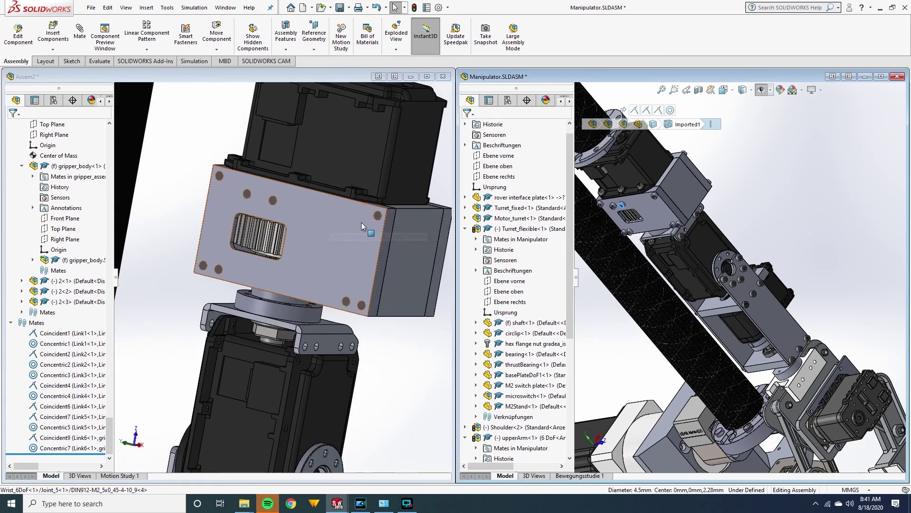
pyautogui.scroll(6, 360, 223)
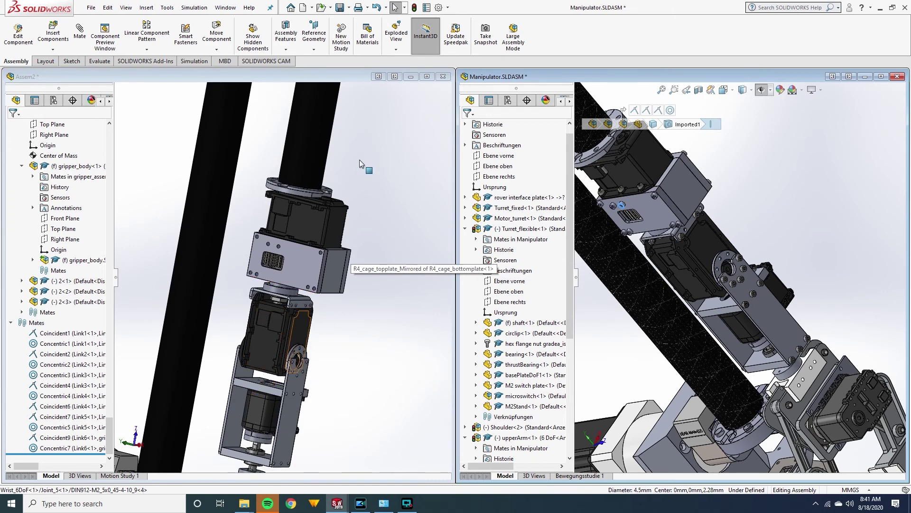
pyautogui.scroll(5, 324, 367)
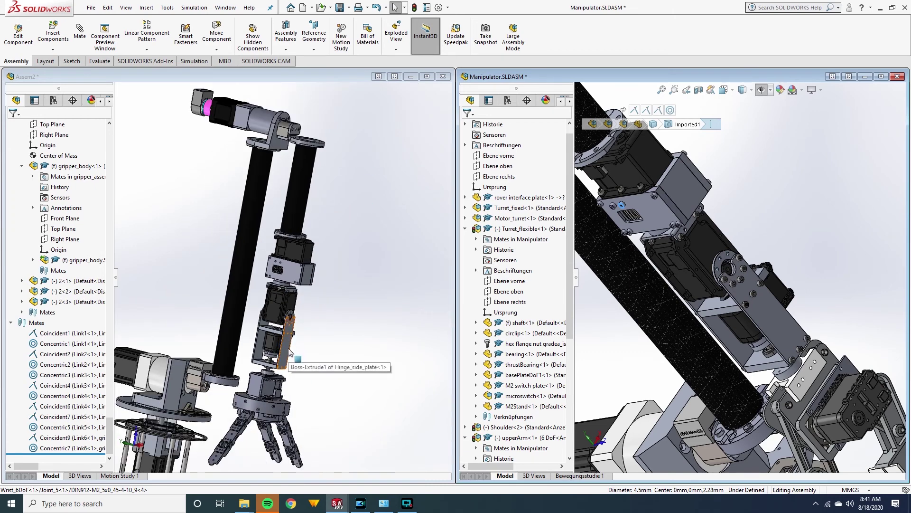
pyautogui.scroll(5, 720, 398)
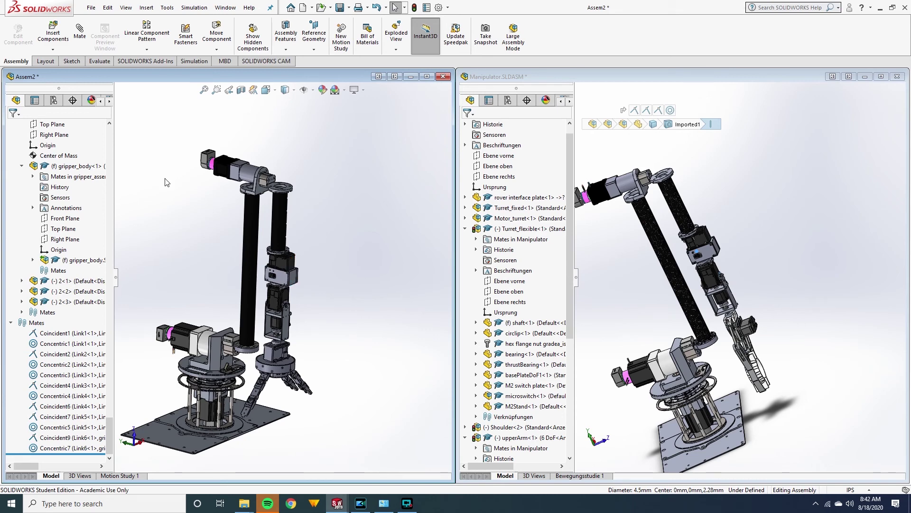
# Save the rebuilt assembly and all modified referenced models, storing it as Assem2.SLDASM in the URDF-Model folder's screencast_model subfolder
pyautogui.hotkey('ctrl', 's')
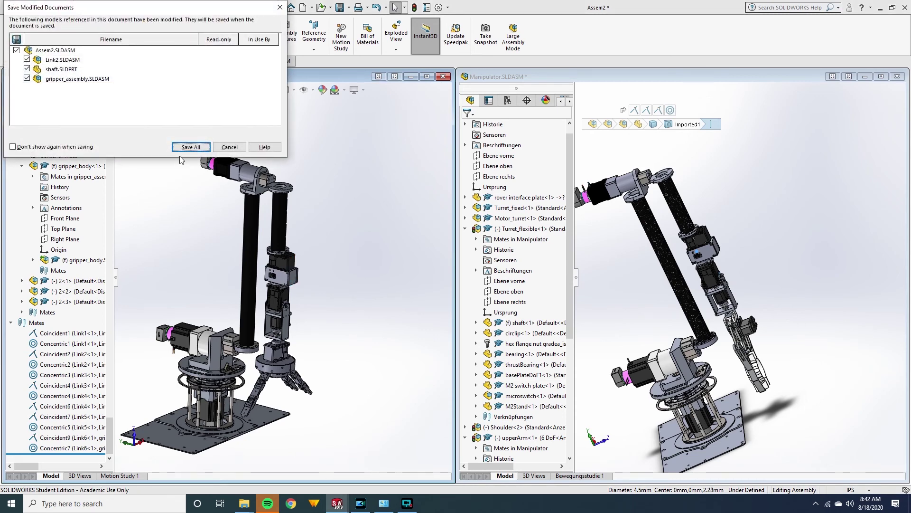
pyautogui.click(190, 147)
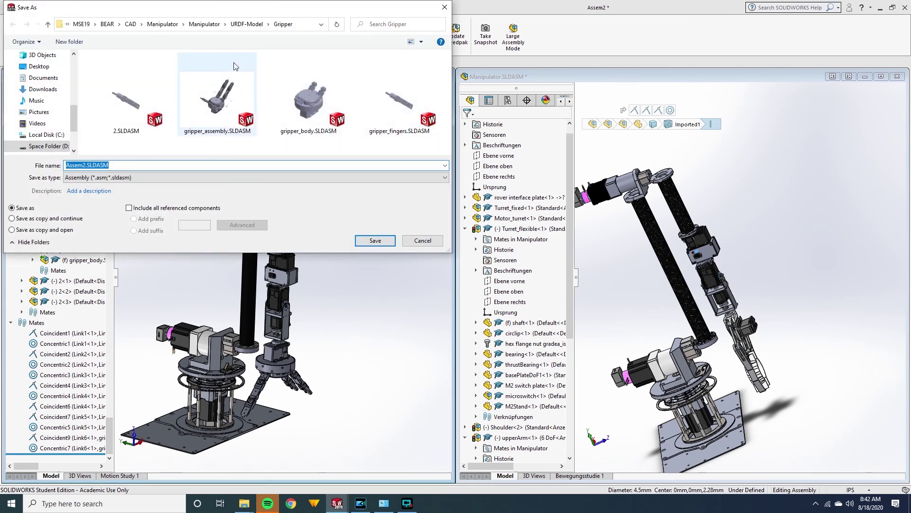
pyautogui.click(240, 25)
pyautogui.doubleClick(142, 138)
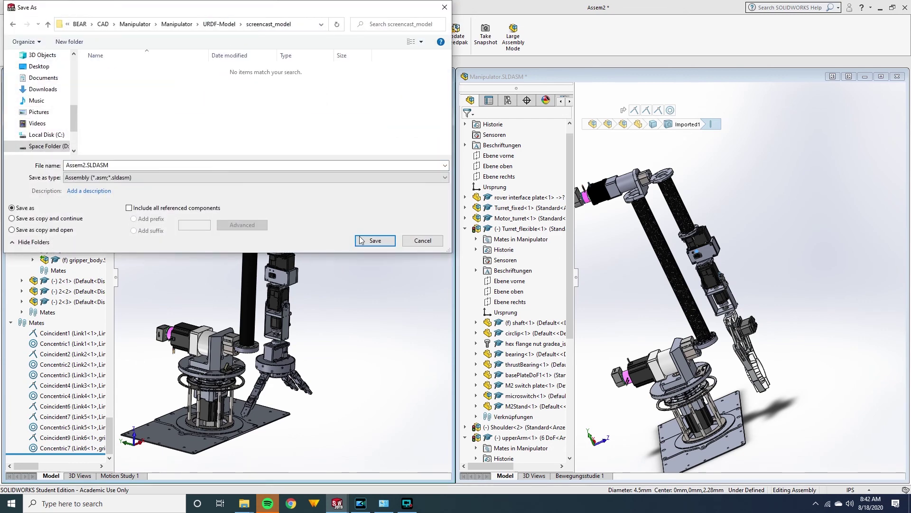
pyautogui.click(376, 240)
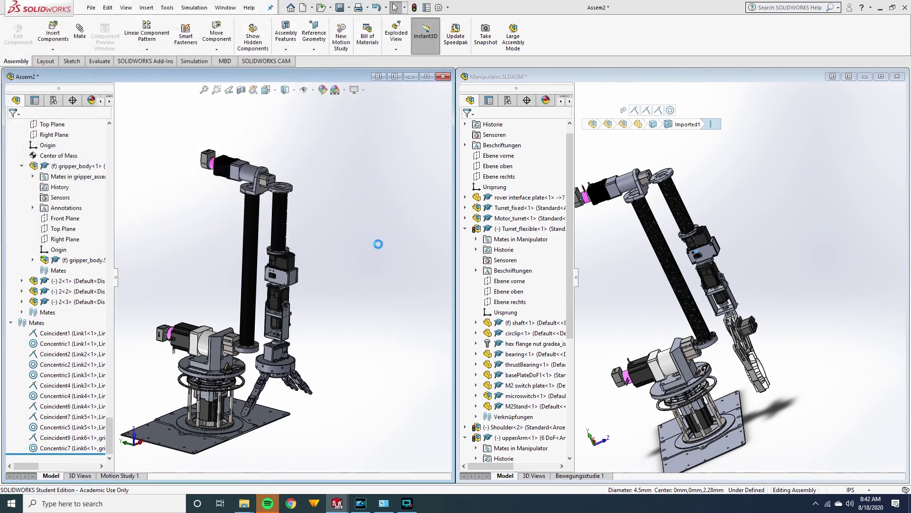